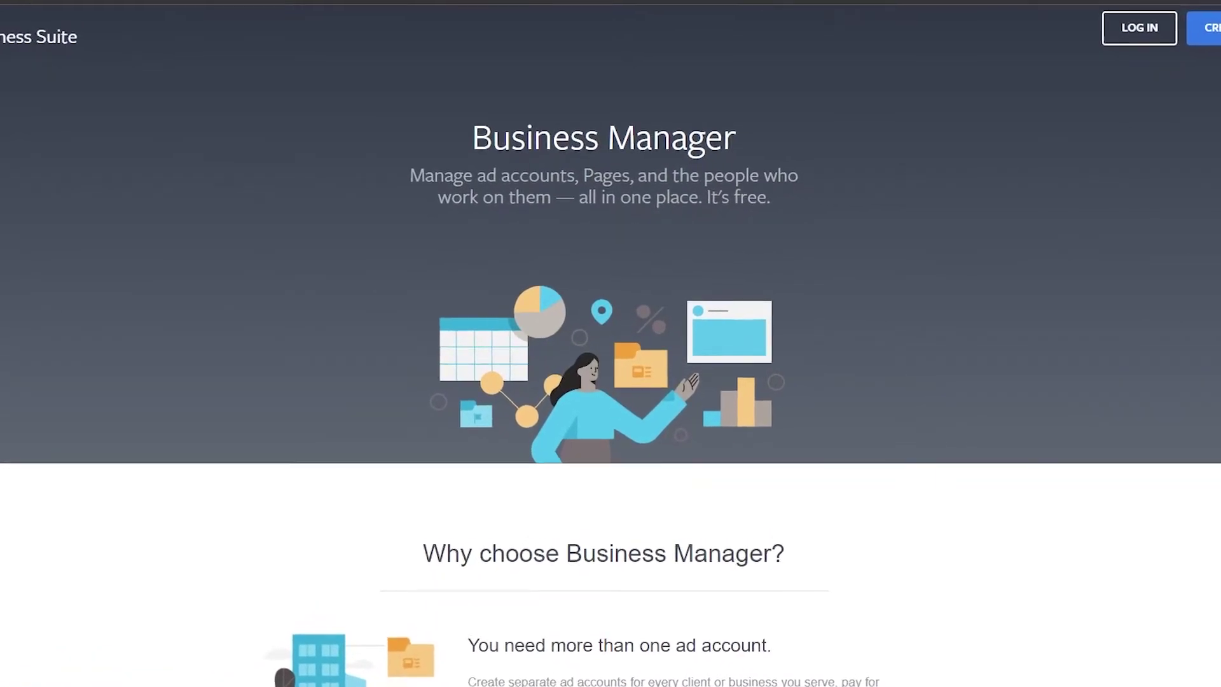
Step: Read through the Business Manager overview page, covering the reasons to choose it and what it offers
scroll(1062, 494, "down", 5)
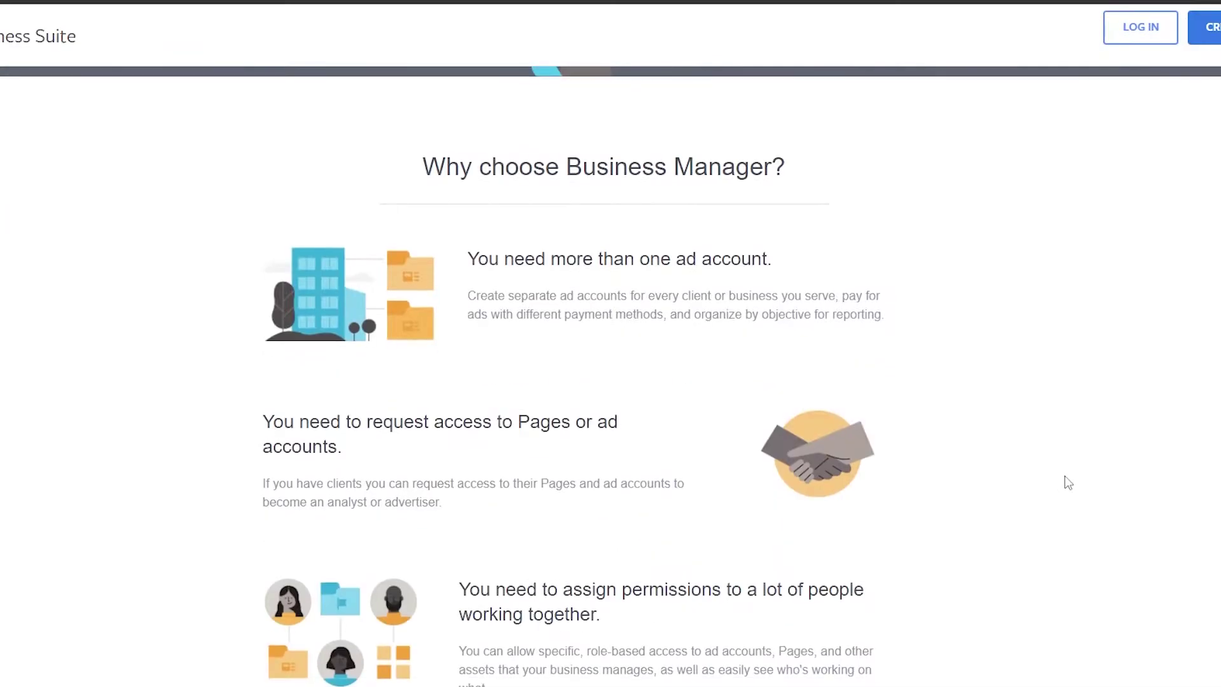
scroll(1050, 453, "down", 1)
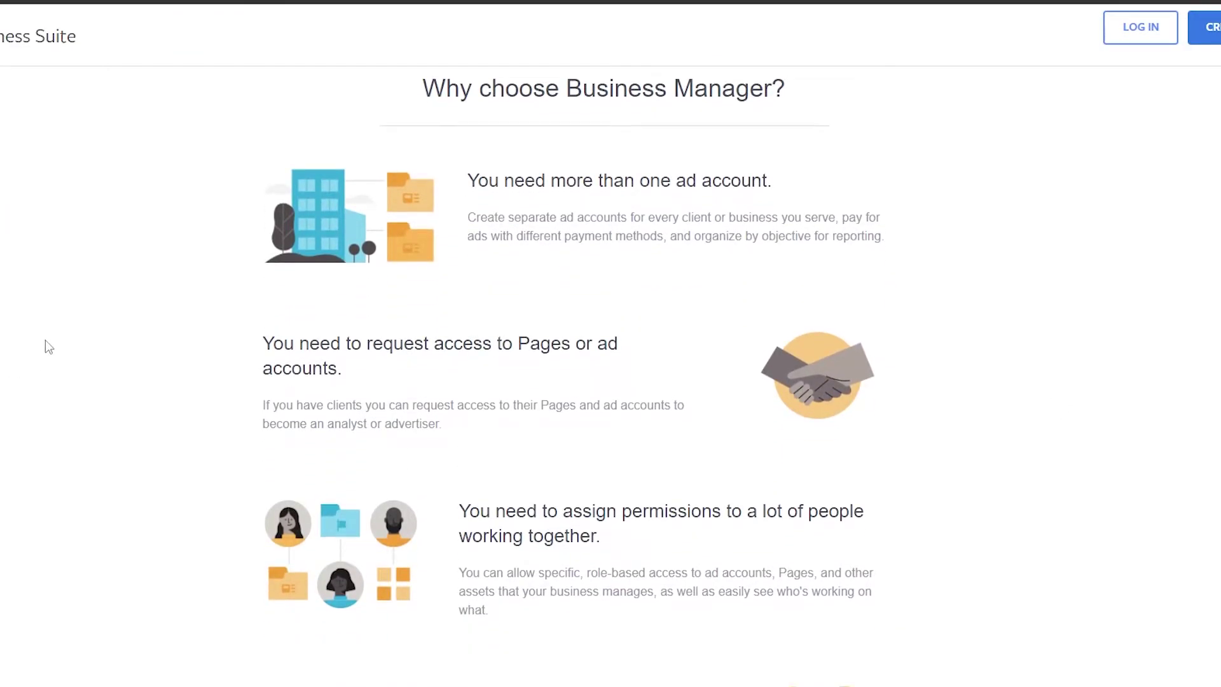
scroll(66, 316, "down", 8)
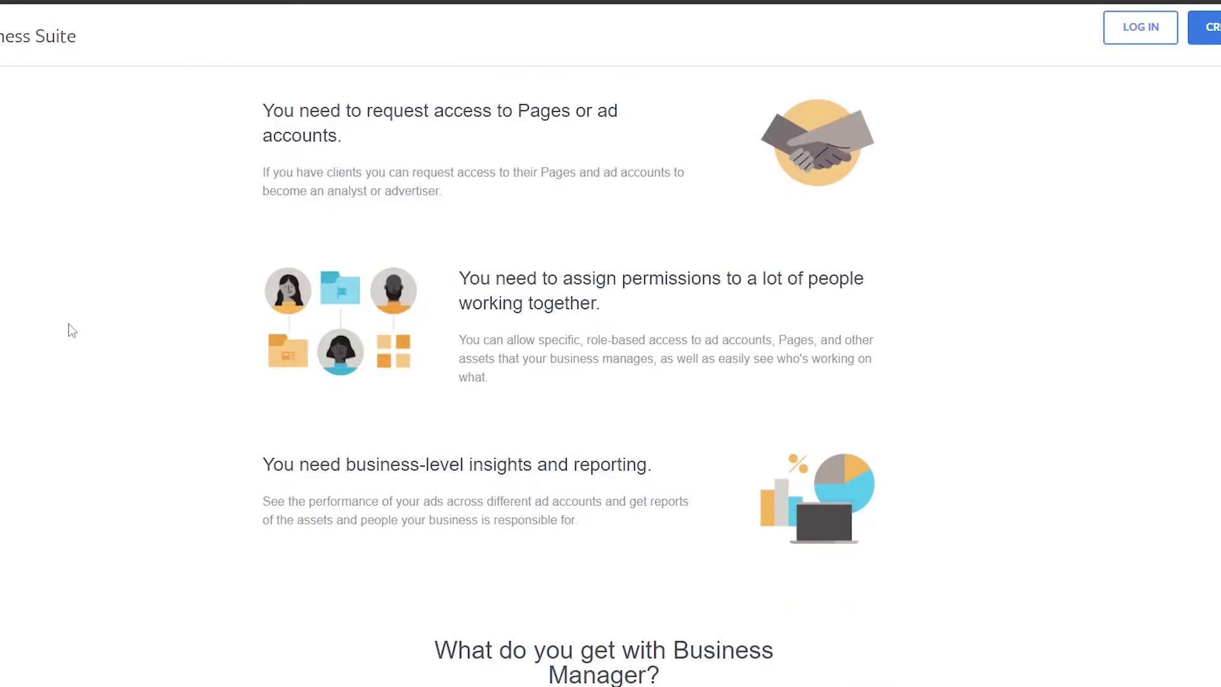
scroll(86, 372, "up", 10)
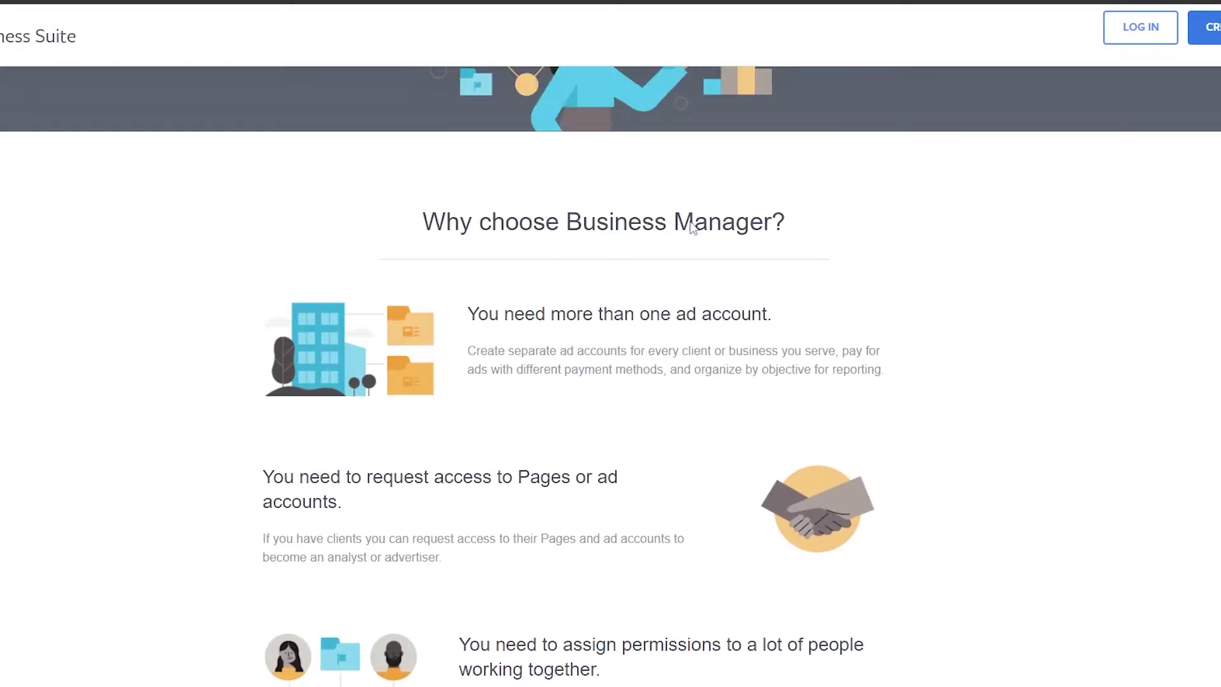
scroll(487, 363, "down", 3)
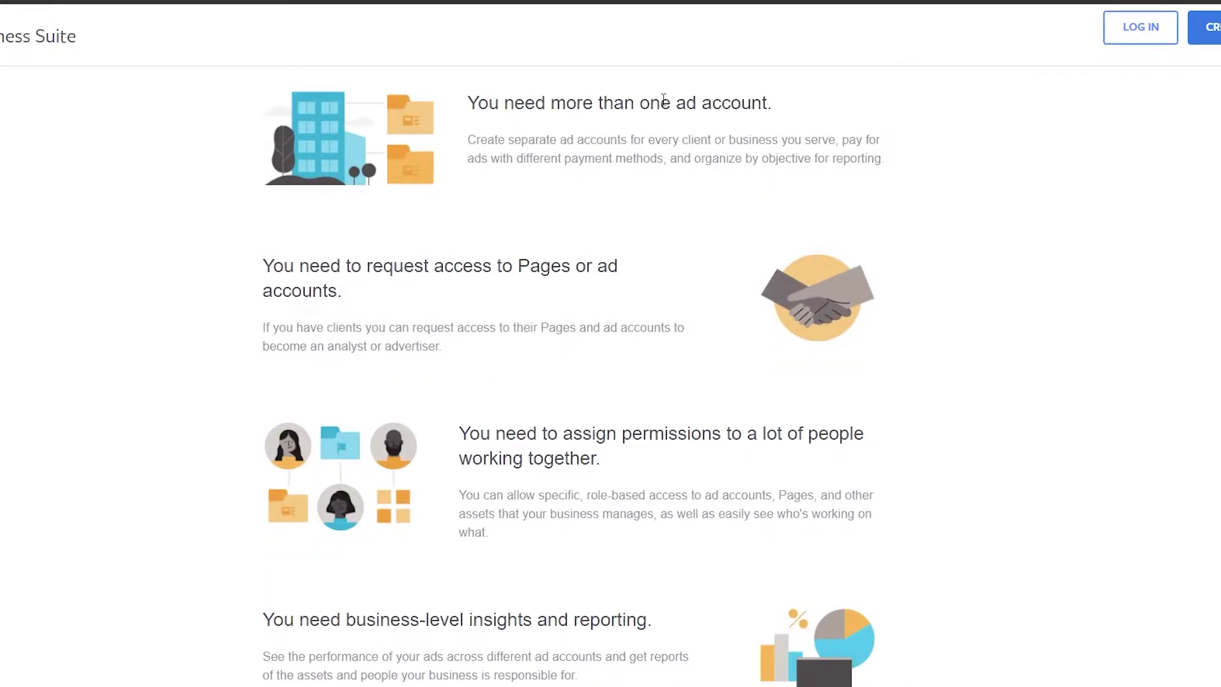
scroll(512, 280, "down", 1)
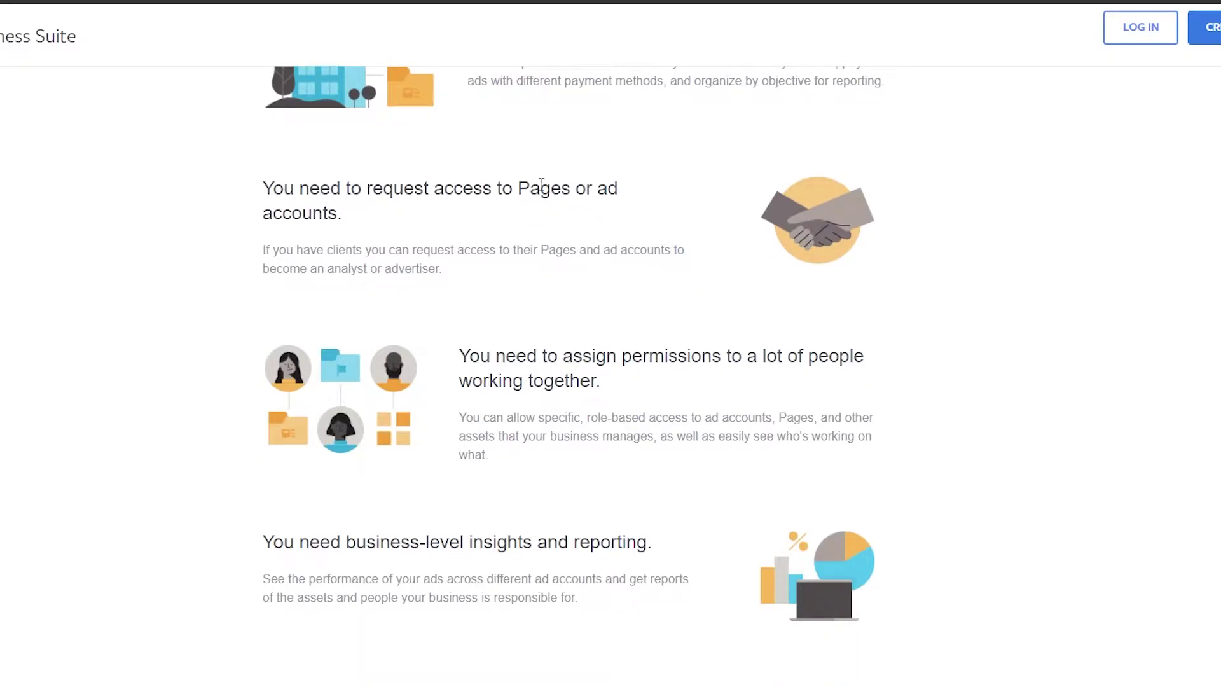
scroll(636, 384, "down", 2)
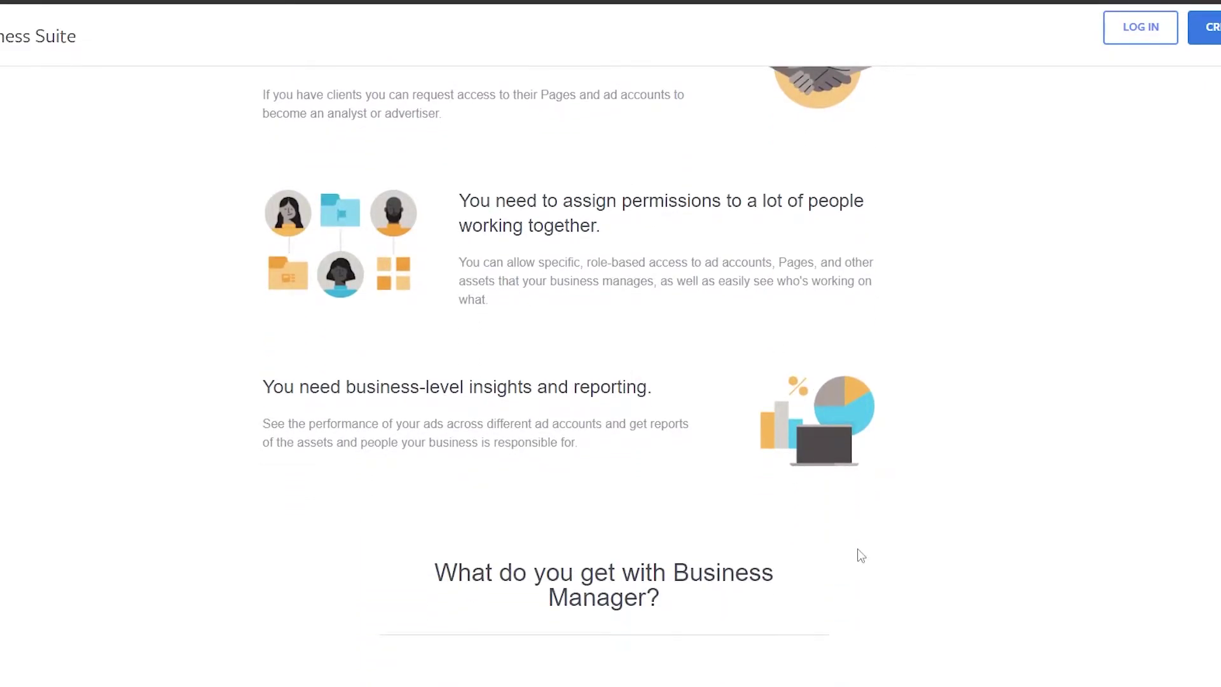
scroll(860, 555, "down", 1)
scroll(856, 544, "down", 4)
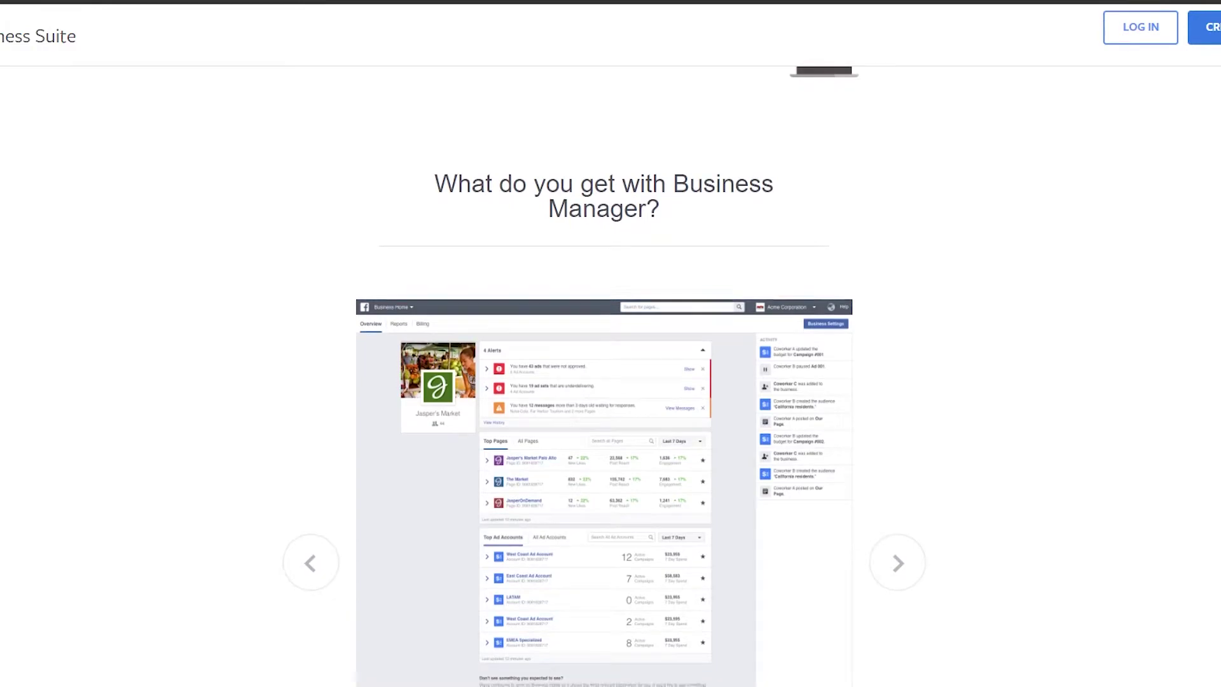
scroll(1166, 536, "down", 7)
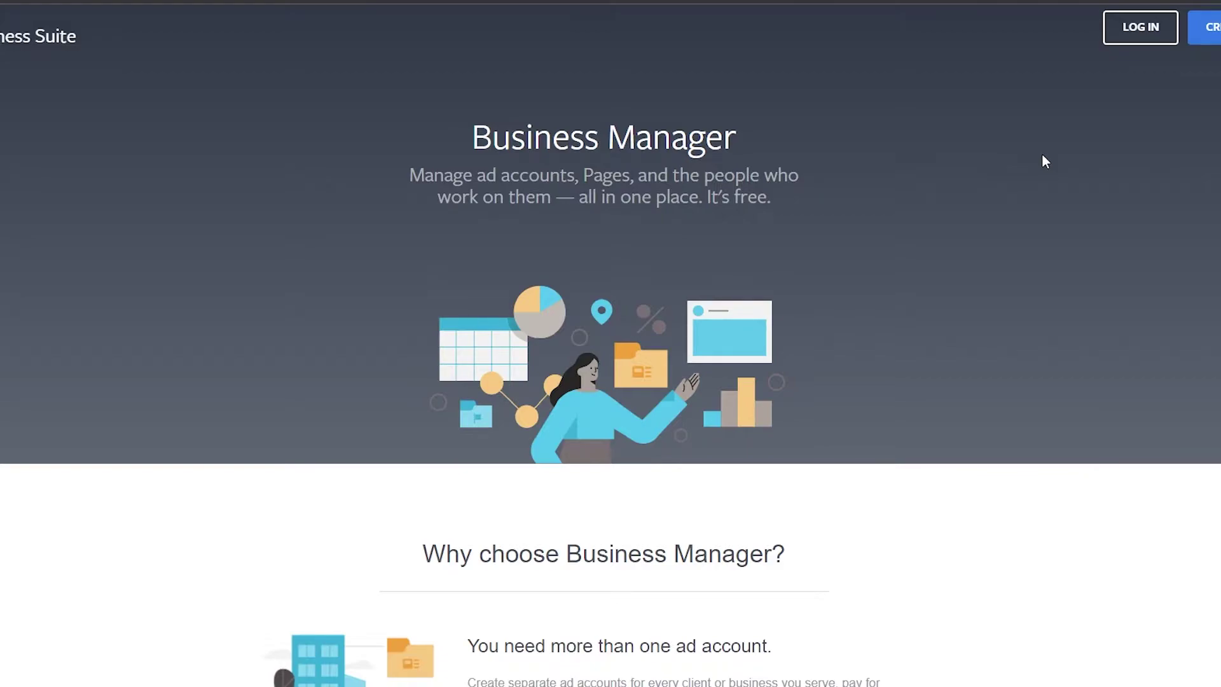
Step: Log in to Business Manager and look over the Continuum media home dashboard, including its recent posts, stories, ads and audience growth sections
left_click(1139, 35)
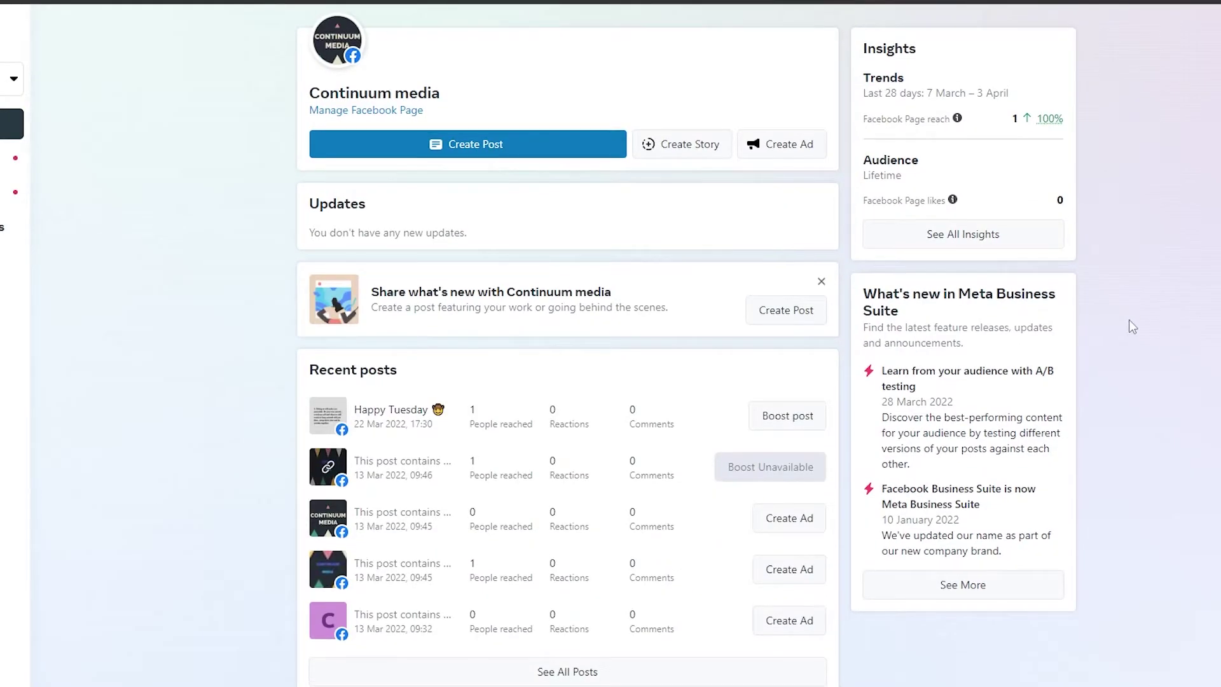
scroll(1131, 326, "down", 8)
scroll(1128, 321, "down", 4)
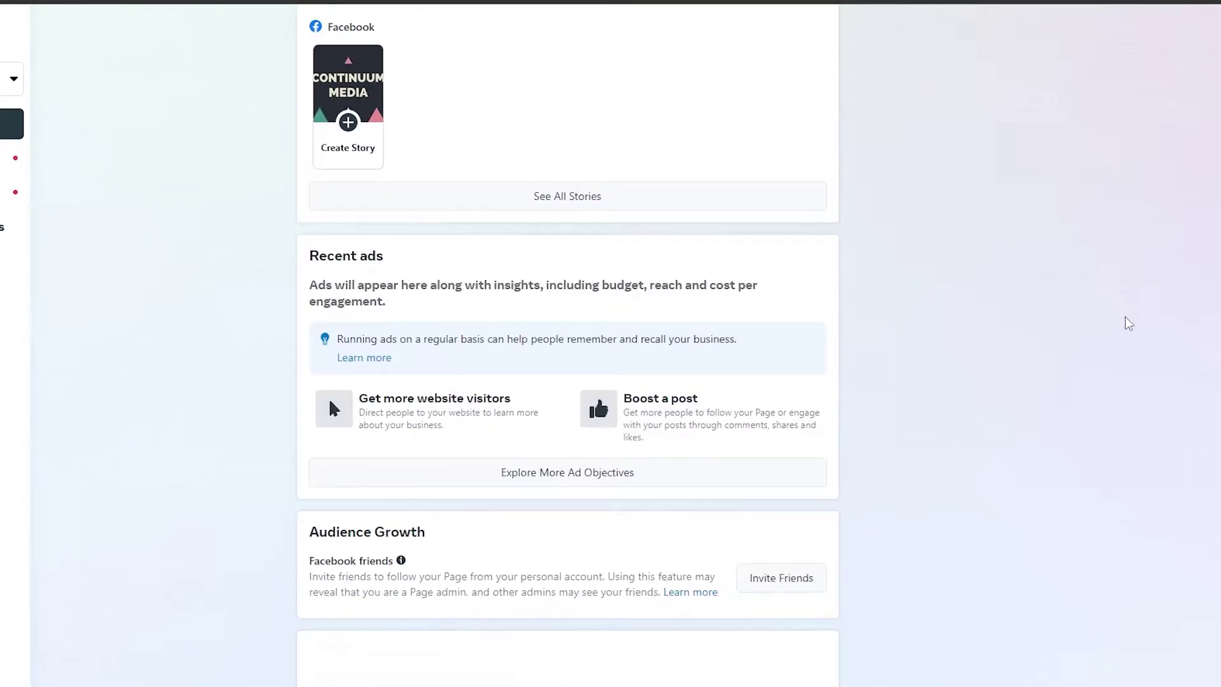
scroll(1126, 317, "up", 12)
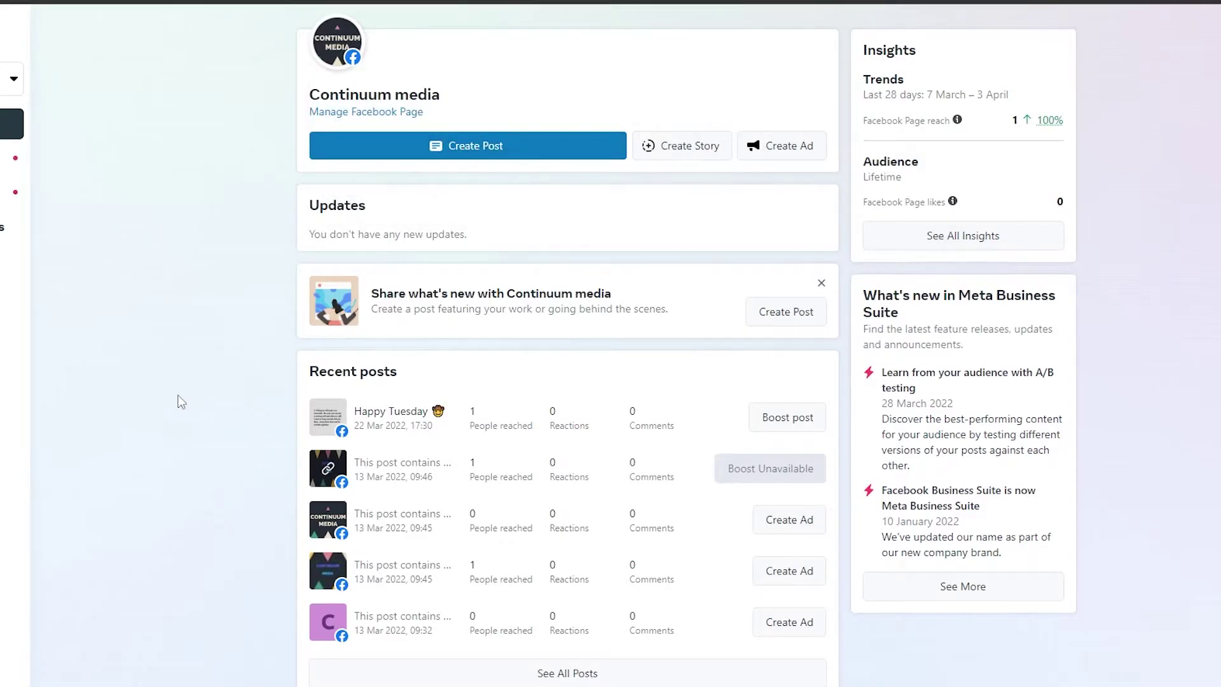
scroll(159, 380, "down", 4)
scroll(160, 375, "up", 4)
mouse_move(335, 48)
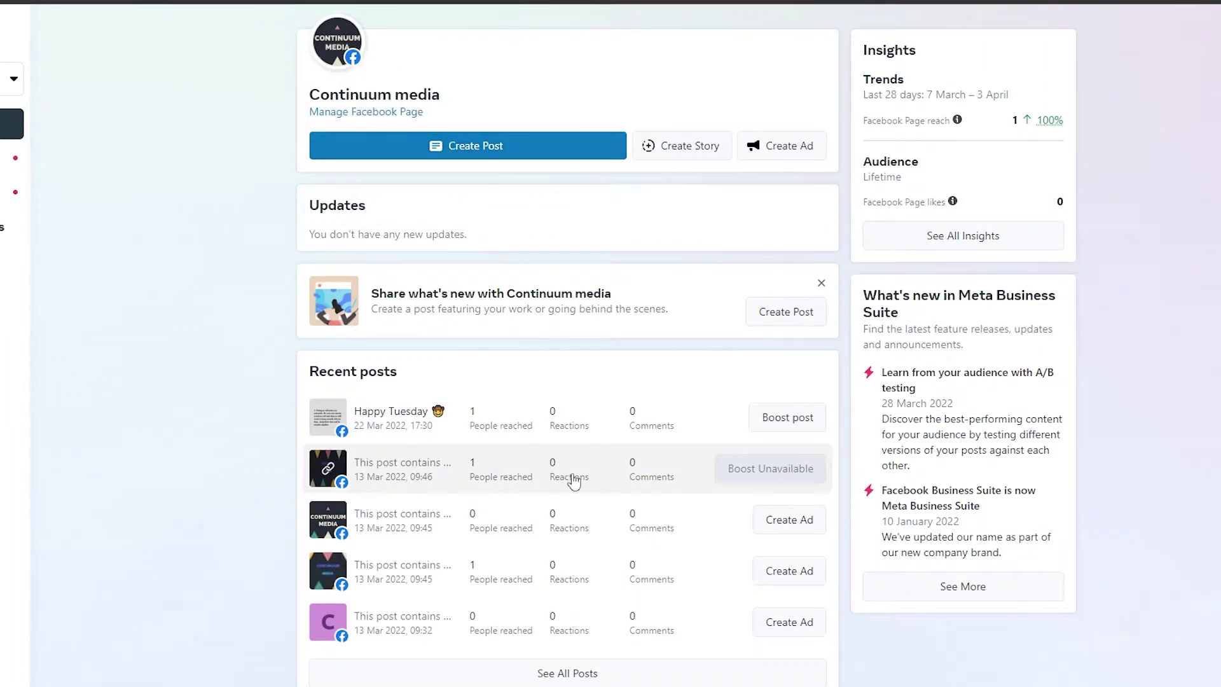
scroll(545, 640, "down", 3)
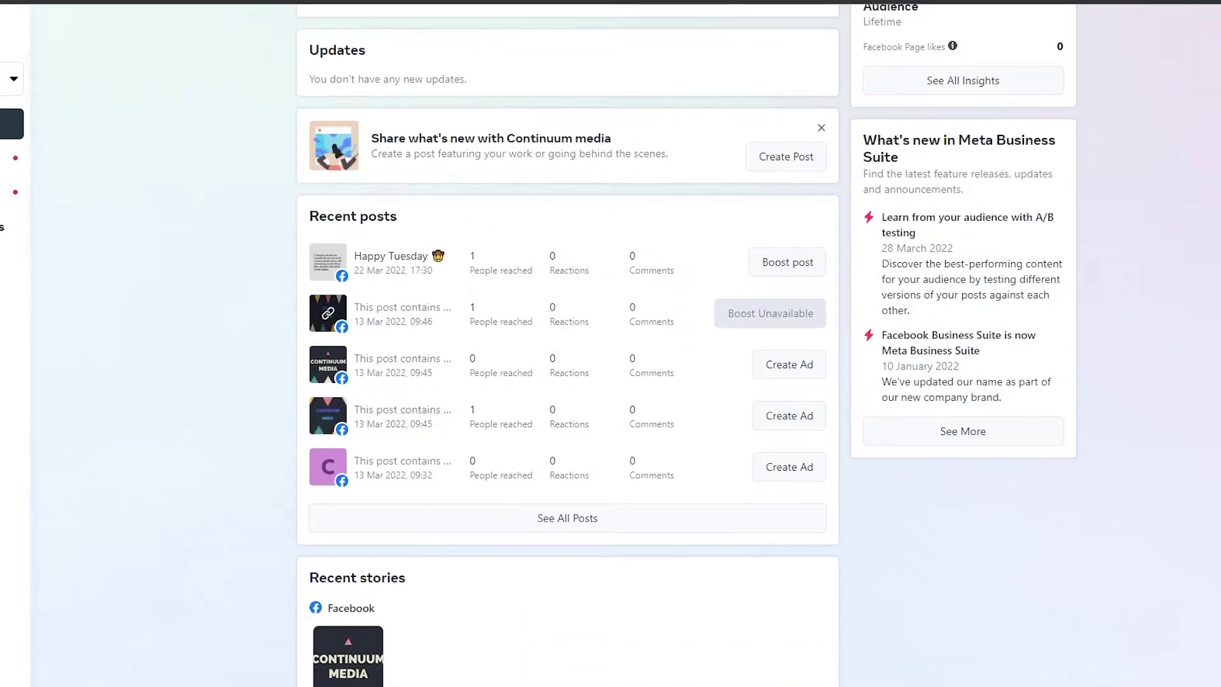
scroll(972, 498, "up", 3)
scroll(575, 417, "down", 3)
scroll(575, 417, "down", 4)
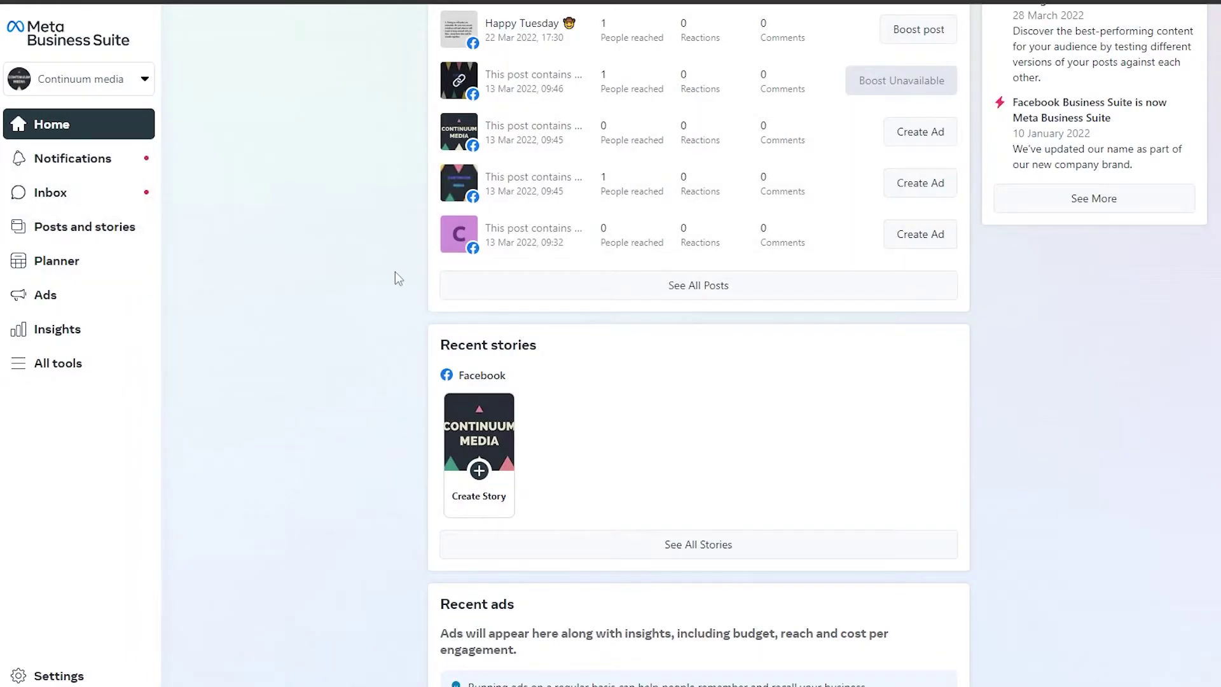
scroll(398, 311, "up", 5)
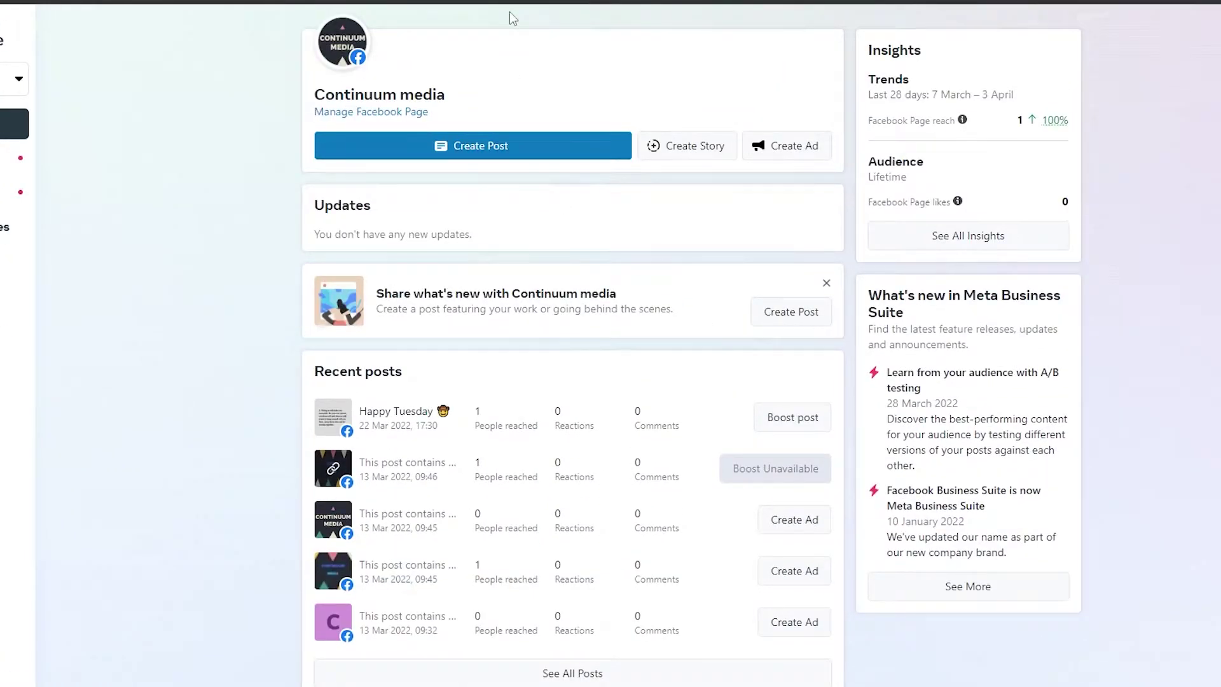
Step: Start creating an ad for the Continuum media page and choose Promote your Page as its goal
left_click(817, 152)
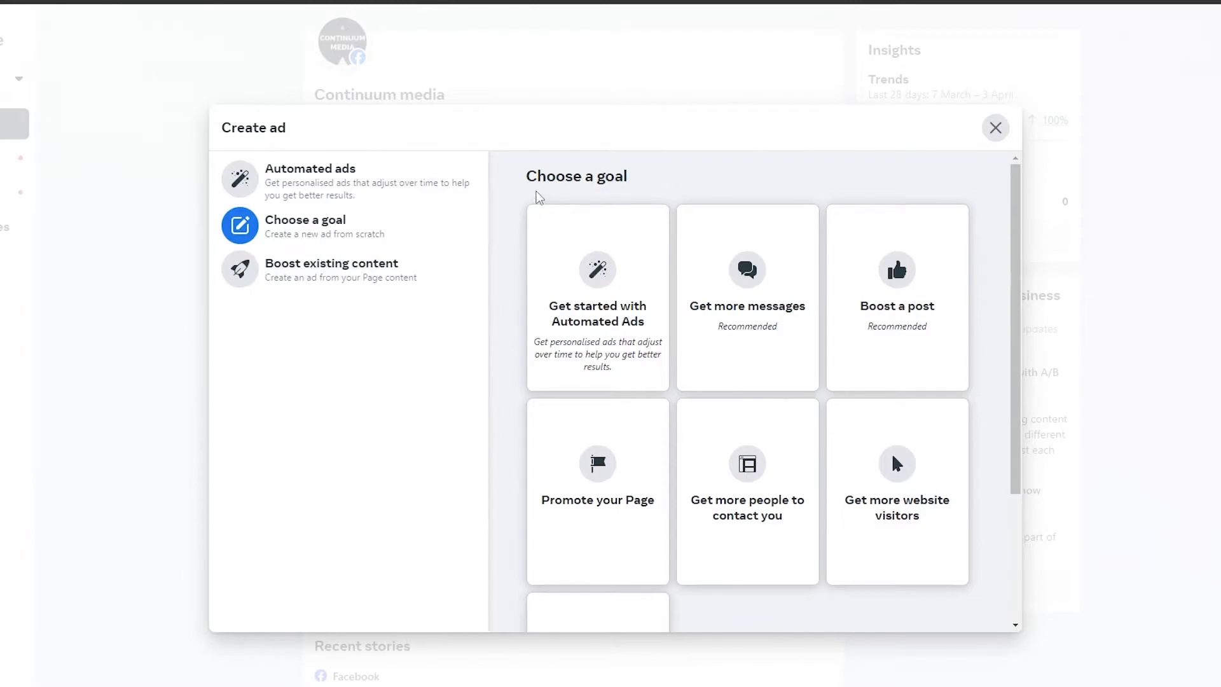
left_click_drag(525, 176, 661, 186)
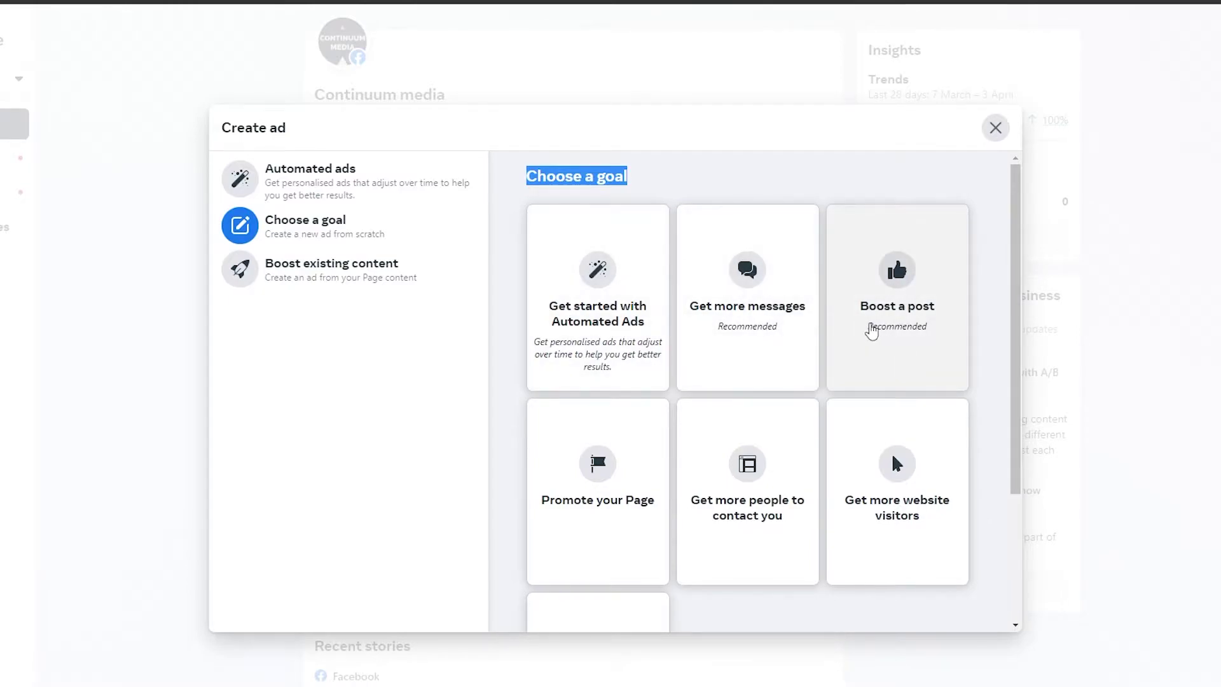
scroll(499, 509, "down", 3)
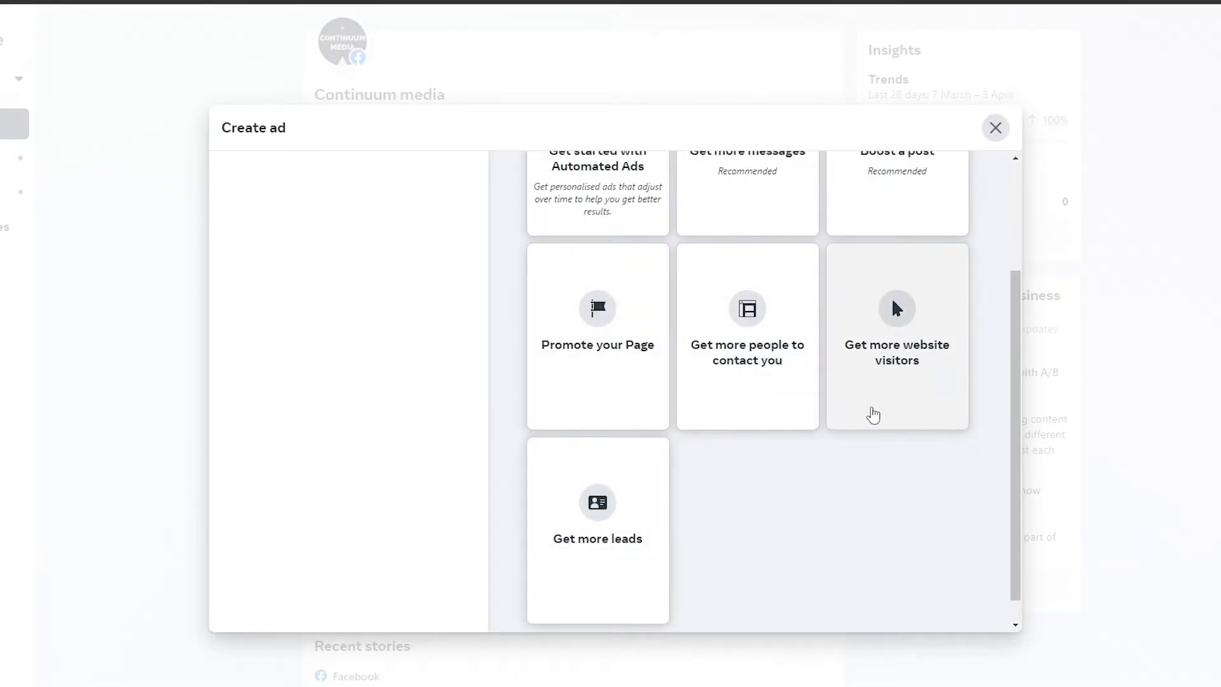
scroll(703, 510, "down", 1)
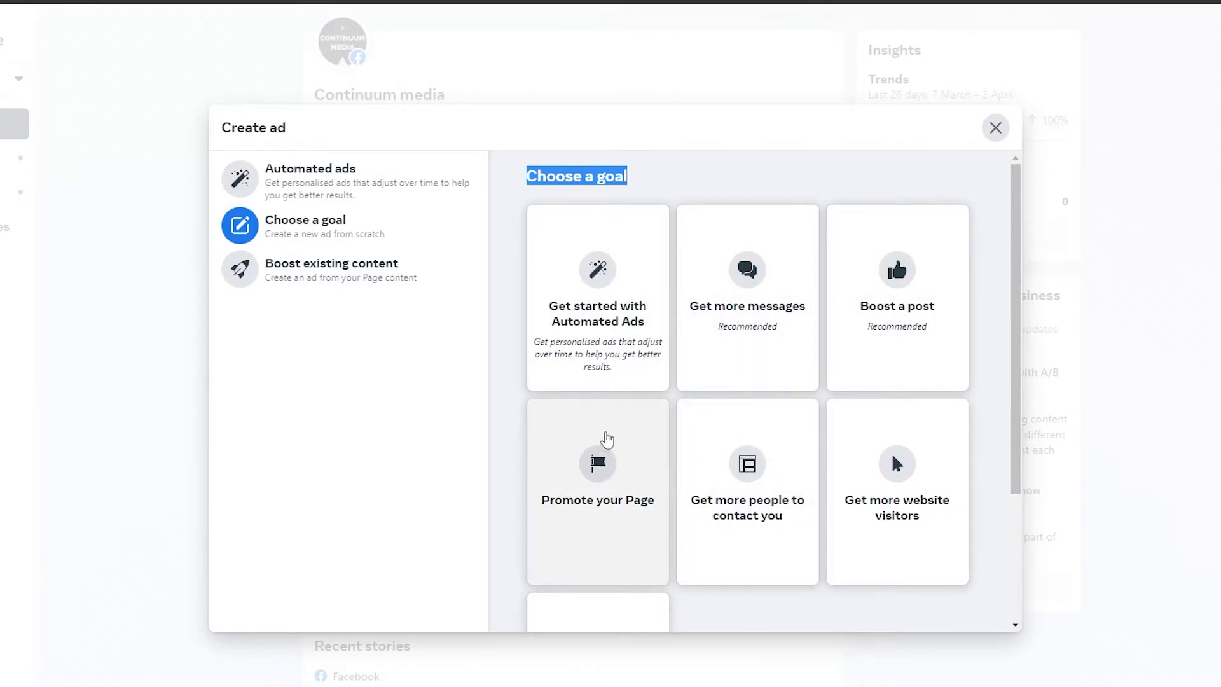
left_click(606, 439)
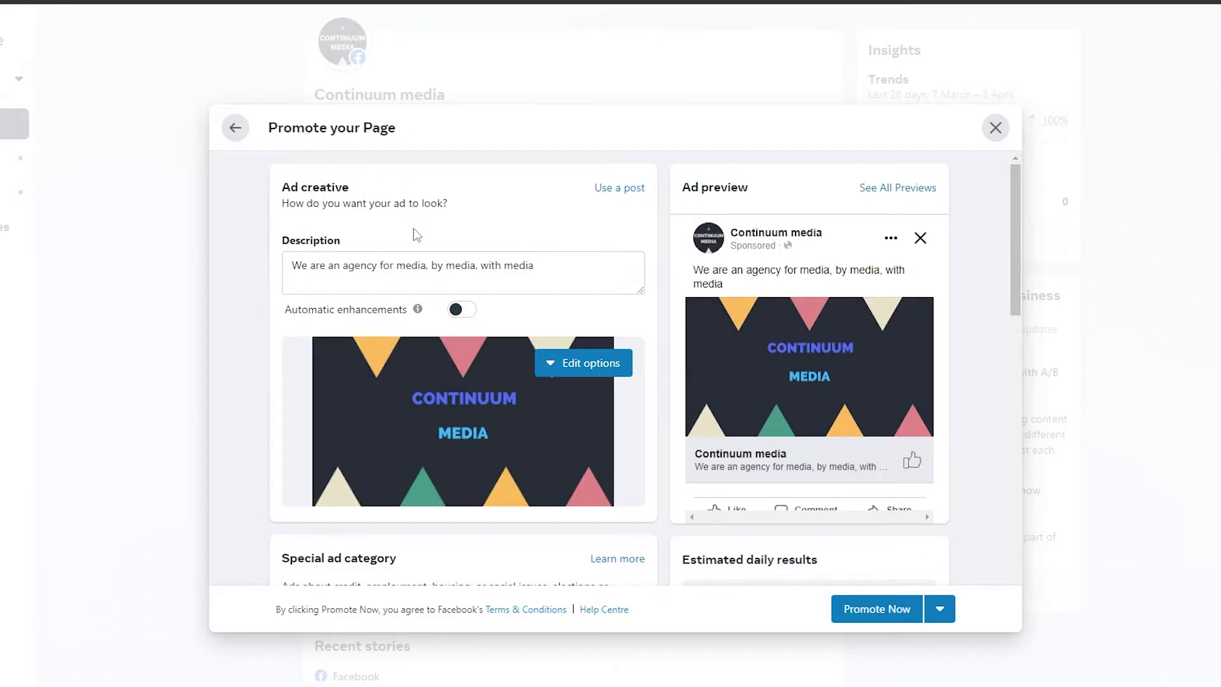
Step: Review the ad creative's description text and the available options for changing its image
left_click_drag(299, 267, 591, 264)
left_click(417, 233)
left_click_drag(355, 270, 557, 267)
left_click(445, 246)
scroll(344, 269, "down", 2)
scroll(356, 273, "up", 2)
left_click_drag(332, 281, 517, 262)
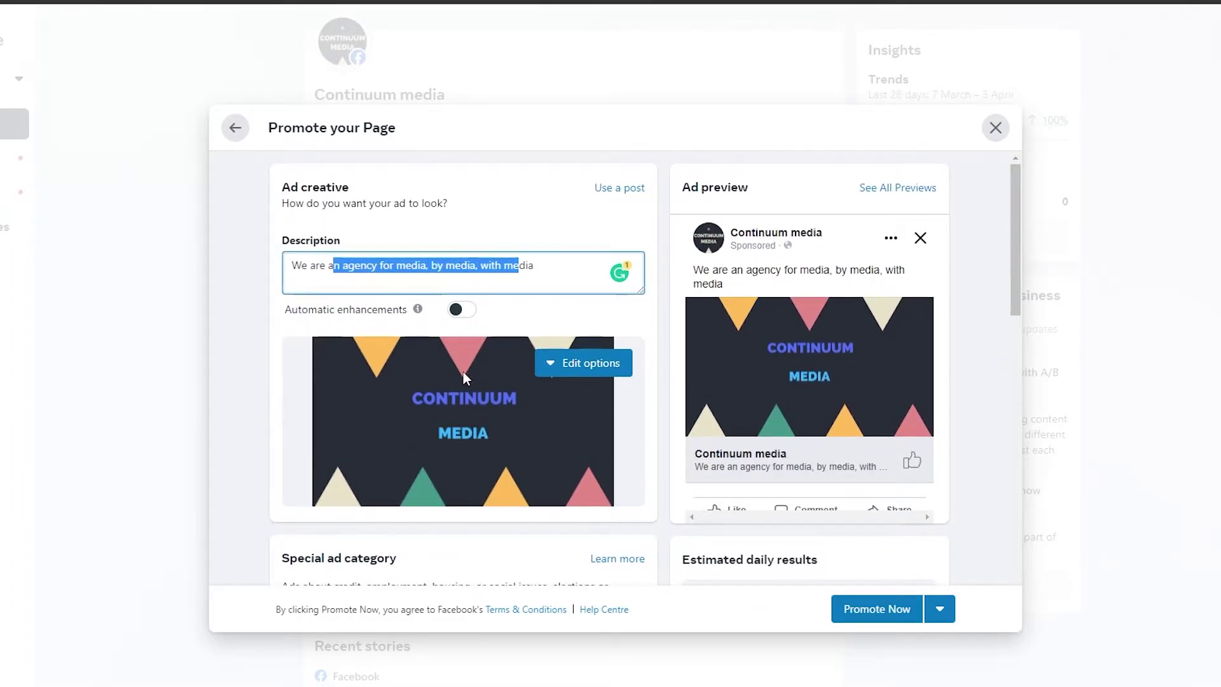
left_click(518, 229)
scroll(518, 241, "down", 3)
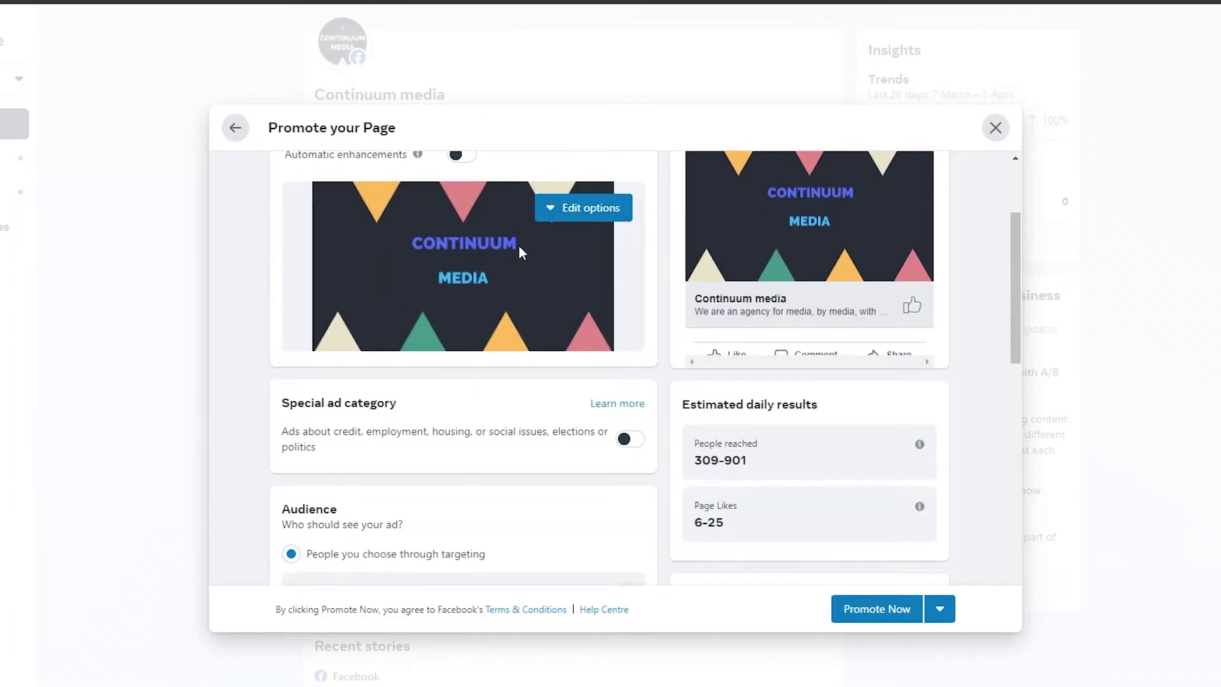
left_click(578, 206)
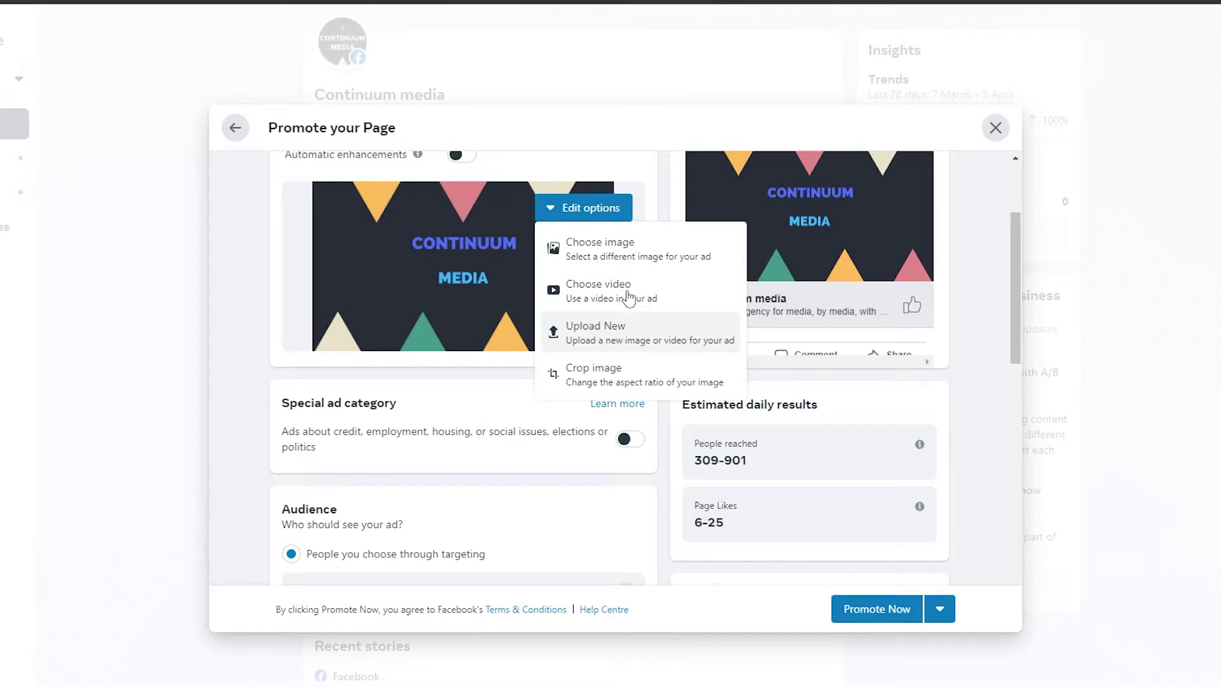
left_click(590, 197)
scroll(311, 375, "down", 1)
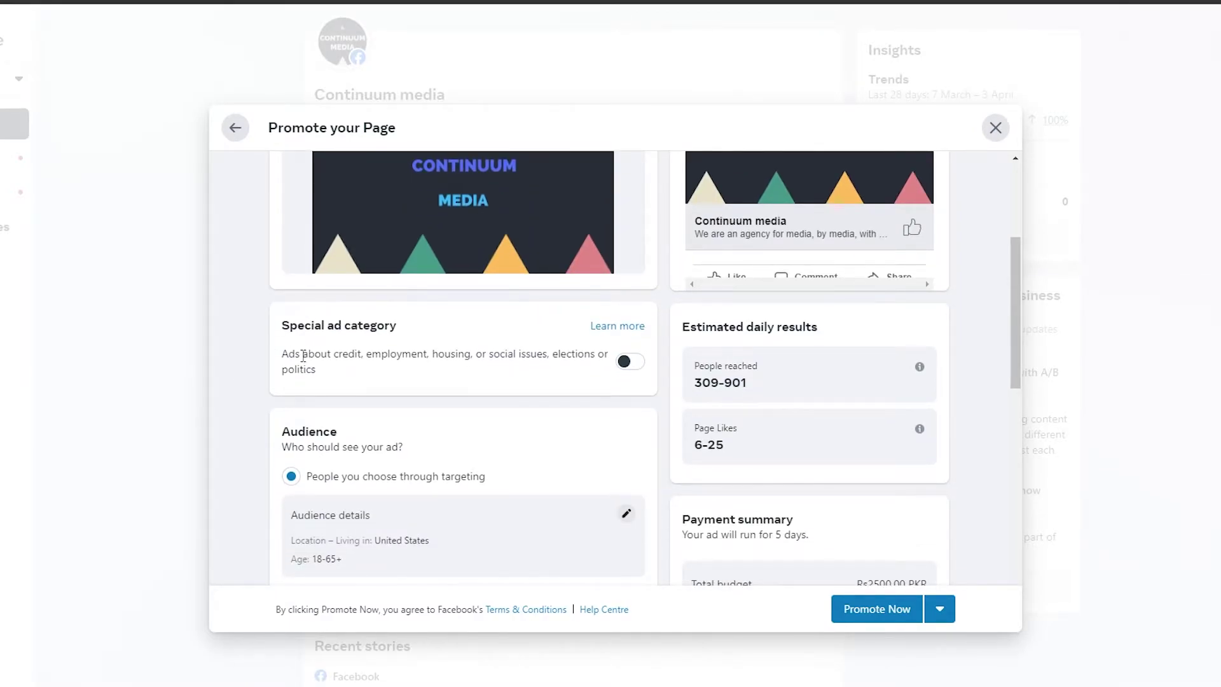
Step: Examine the special ad category setting and the estimated daily results for people reached and page likes
left_click_drag(285, 358, 495, 379)
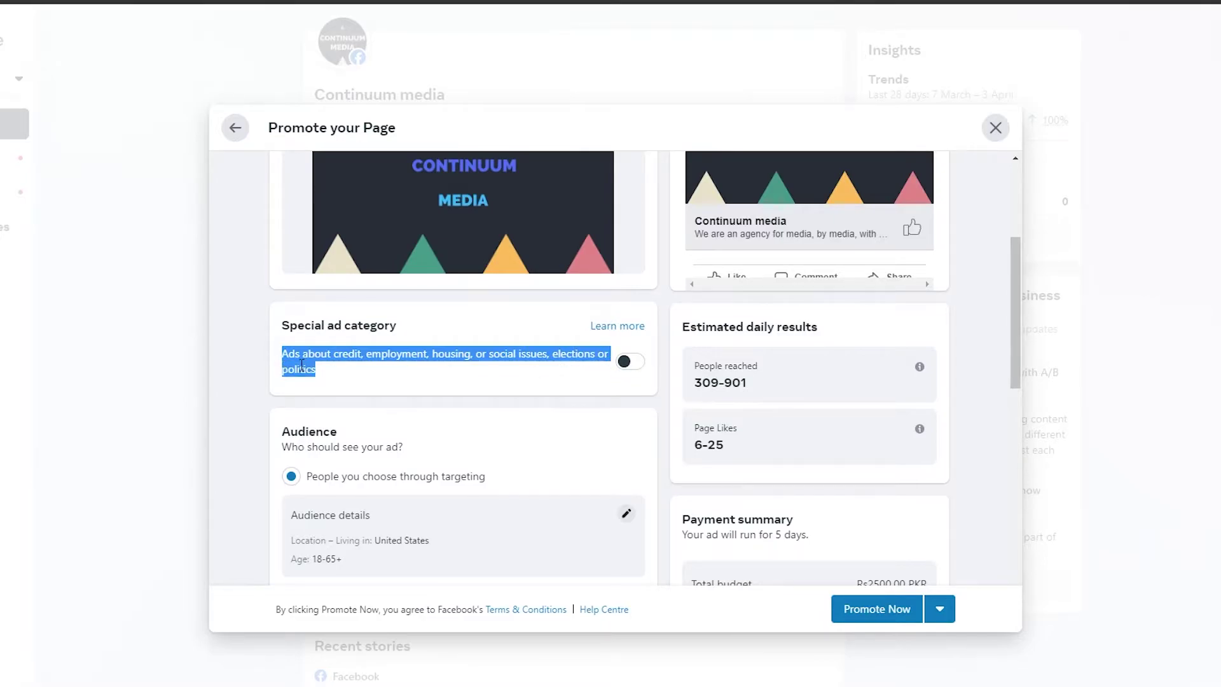
left_click(379, 385)
scroll(379, 385, "up", 3)
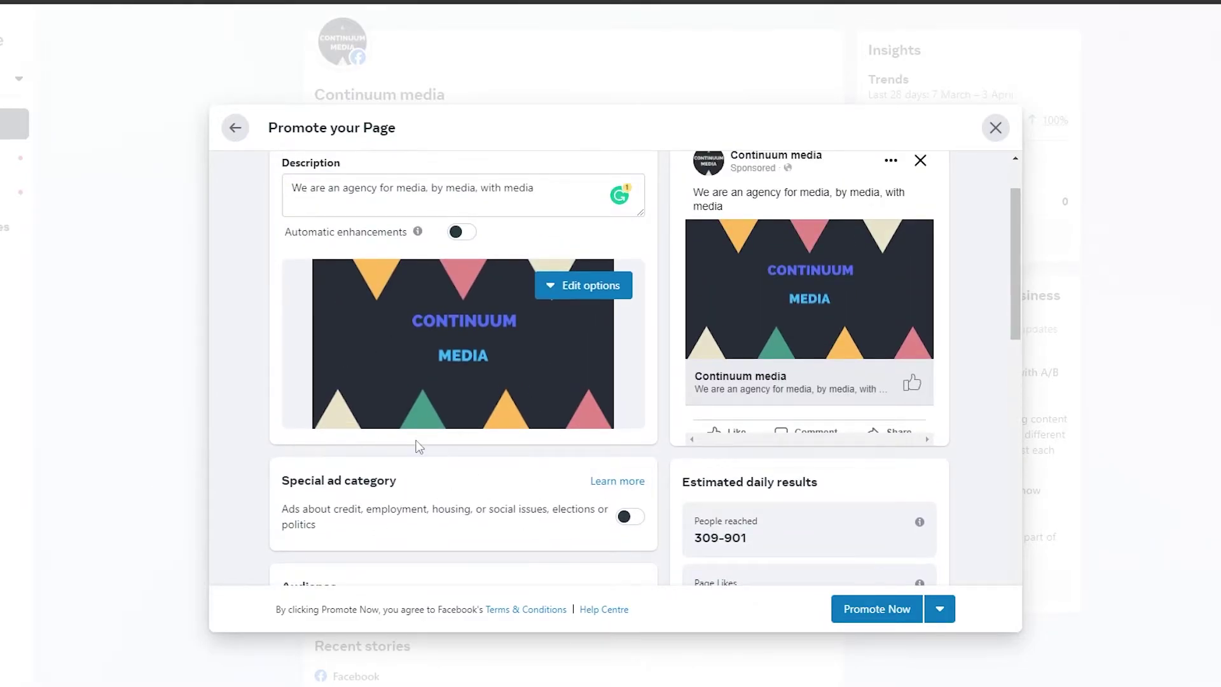
scroll(509, 433, "down", 5)
scroll(712, 242, "up", 1)
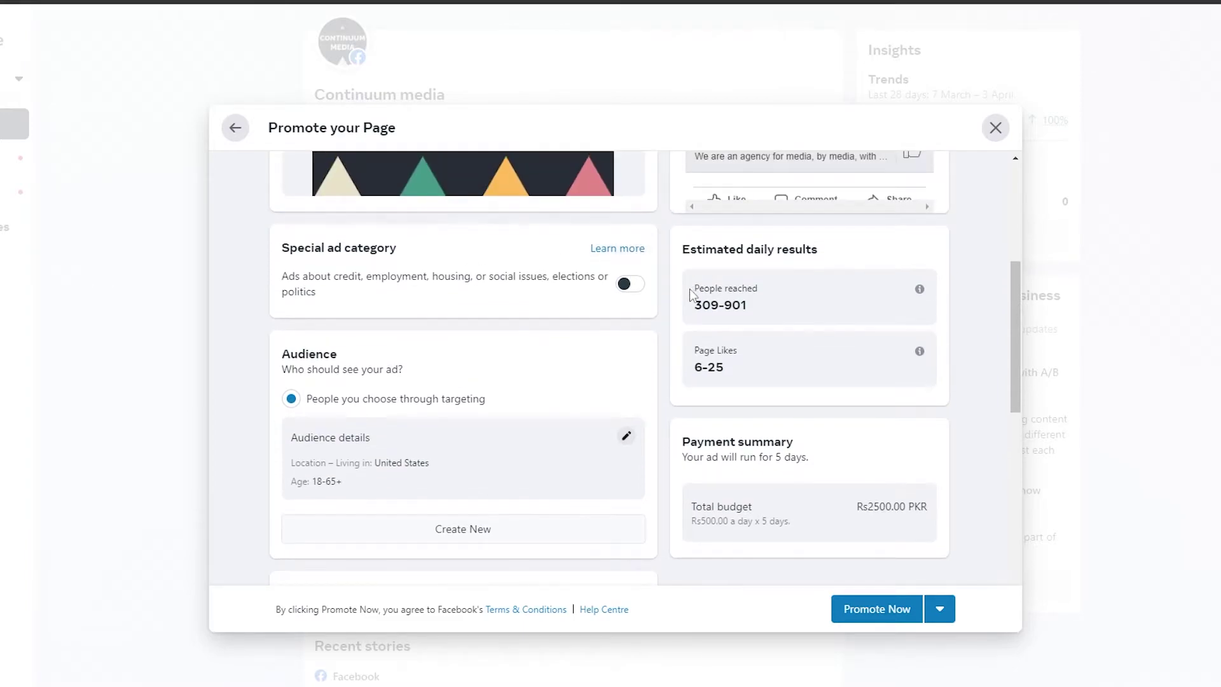
triple_click(756, 306)
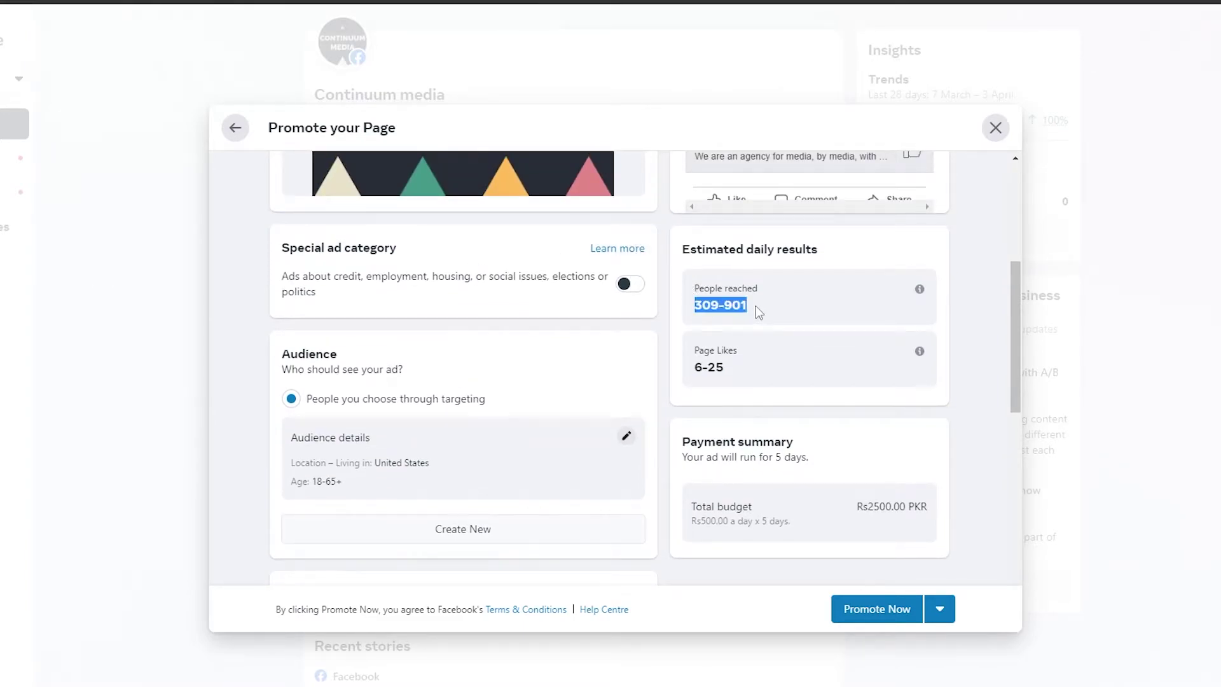
scroll(829, 316, "up", 1)
left_click_drag(693, 445, 728, 452)
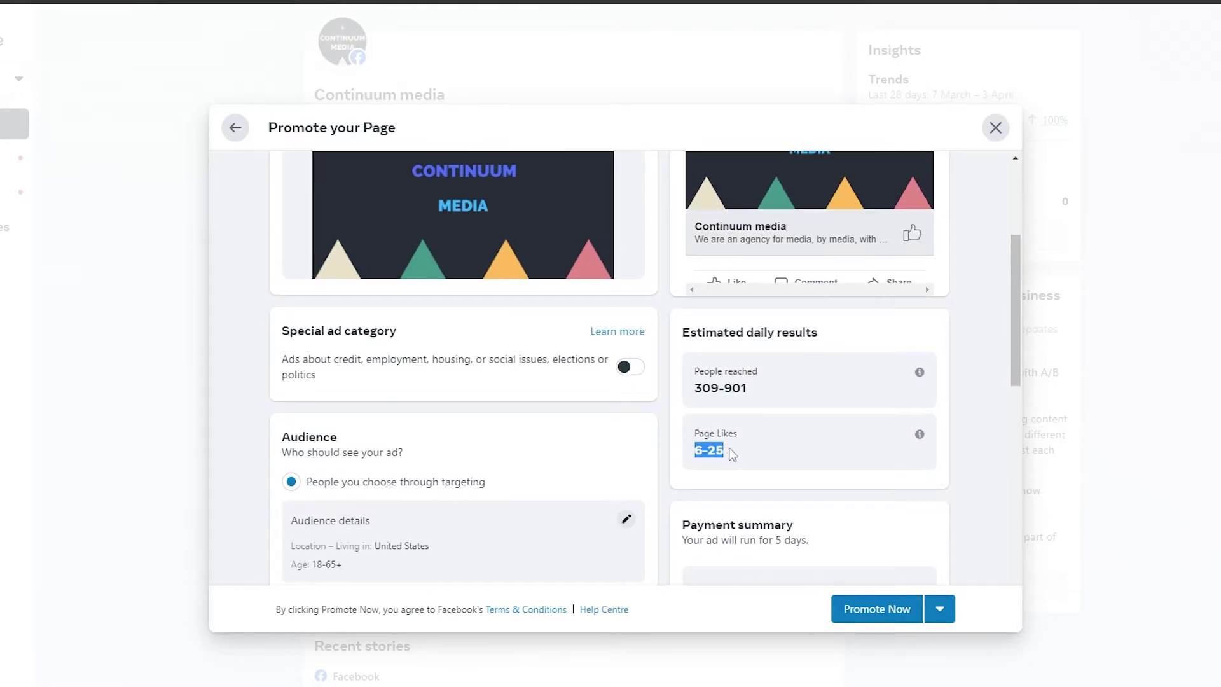
scroll(728, 454, "up", 3)
scroll(724, 470, "down", 3)
left_click(343, 420)
Step: Edit the ad's audience details and set the minimum age to 13
scroll(337, 326, "down", 3)
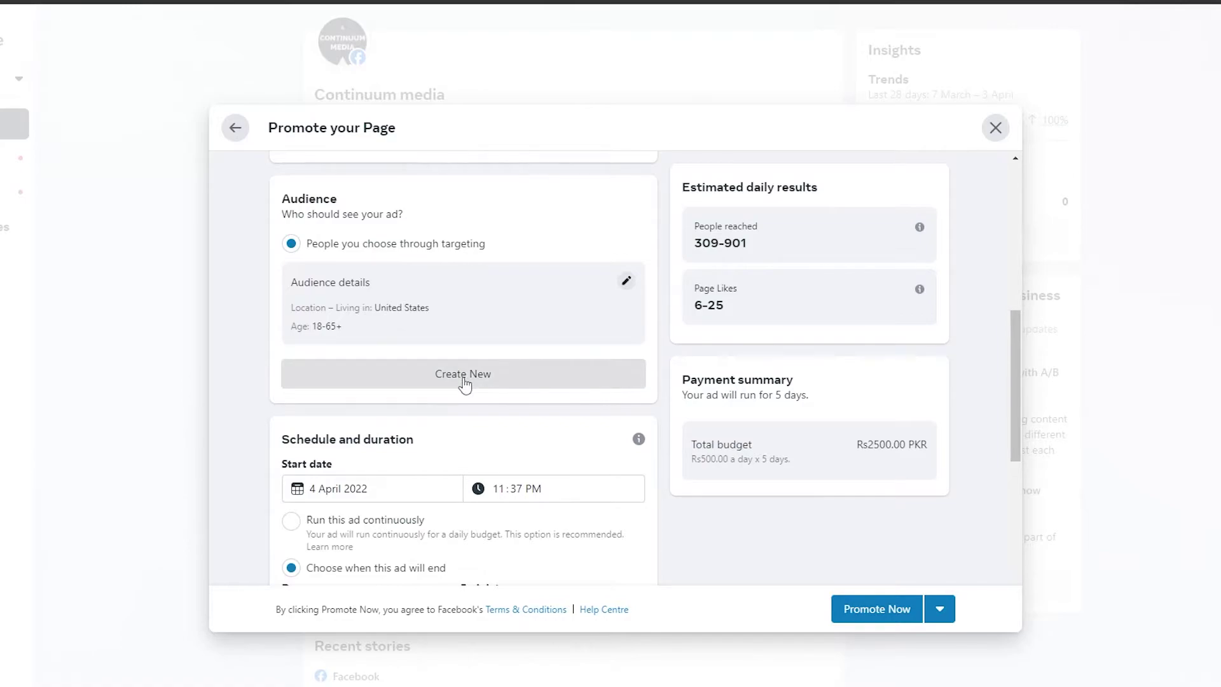
left_click(626, 282)
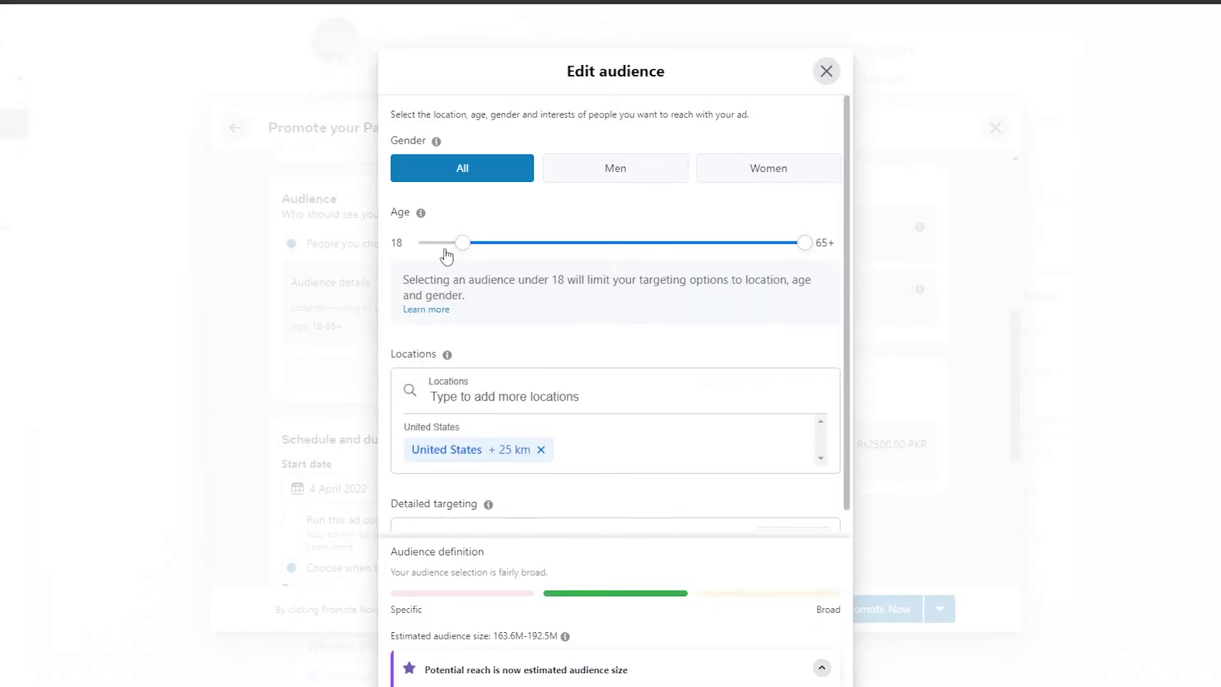
left_click_drag(462, 248, 420, 247)
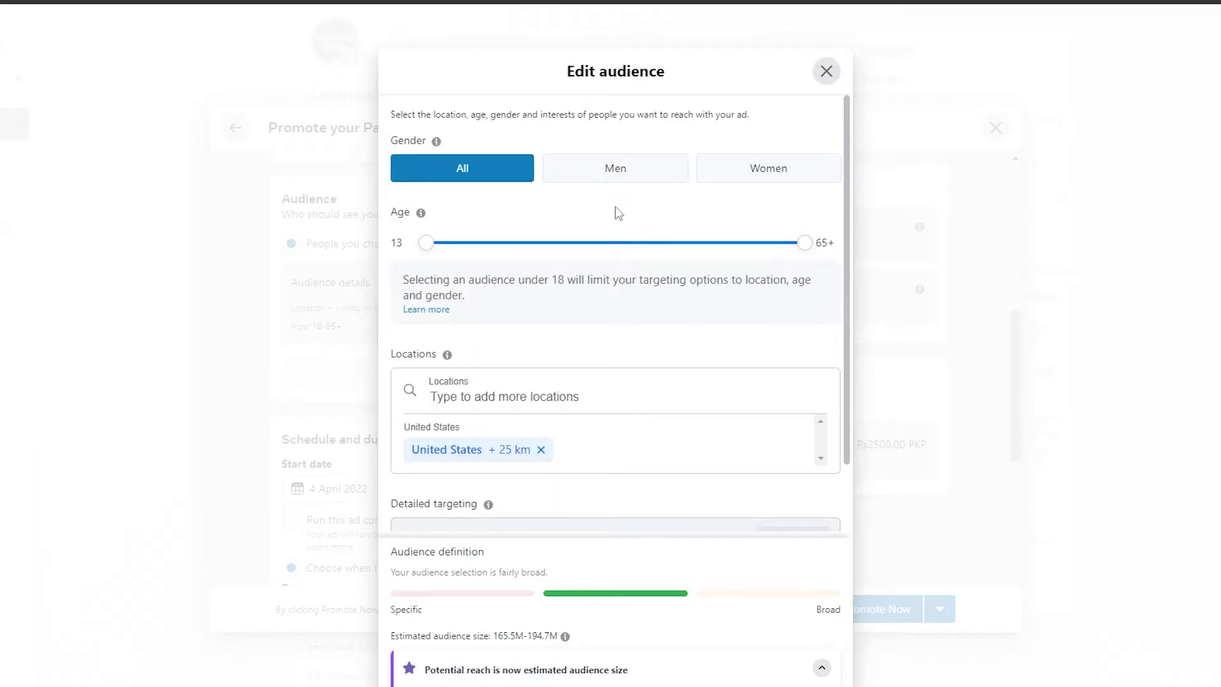
Step: Add the United Kingdom to the audience's locations and save the edited audience
scroll(532, 414, "down", 1)
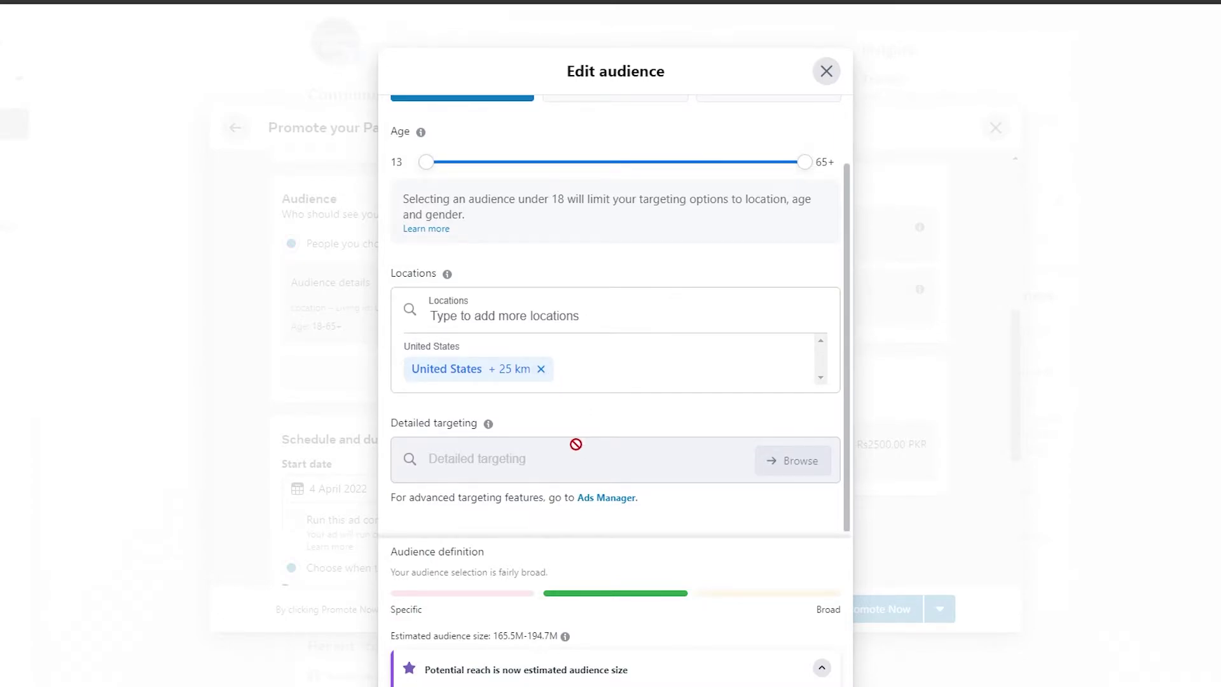
left_click(585, 325)
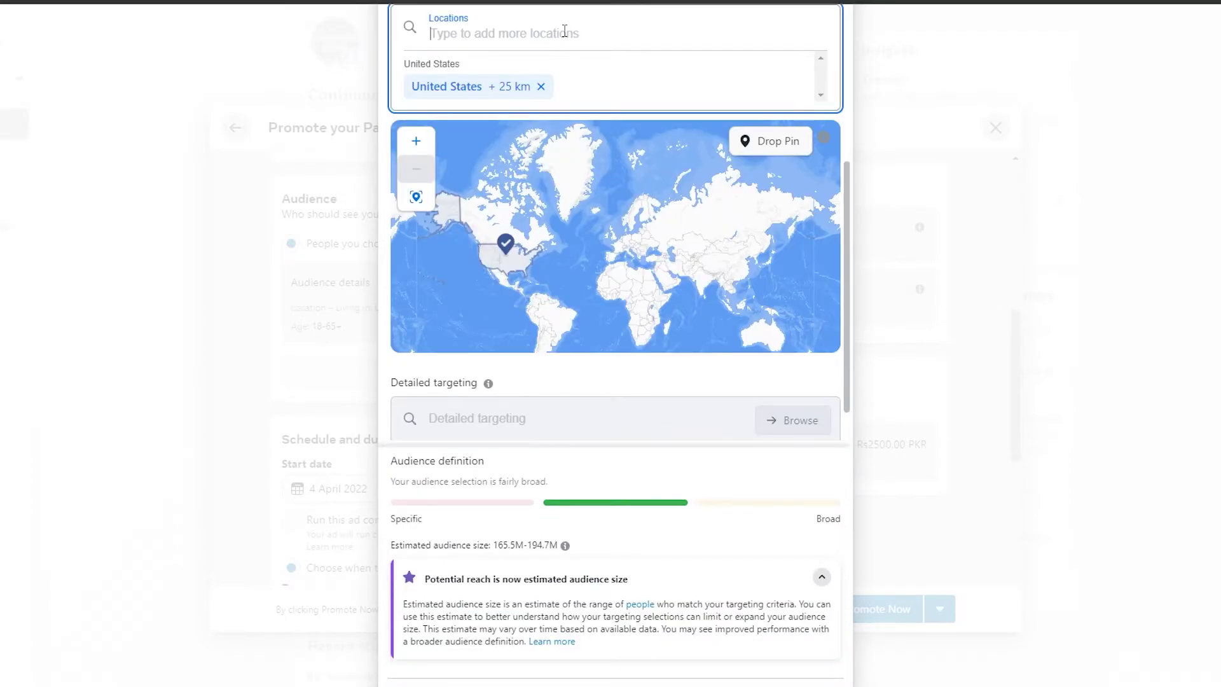
type("uk")
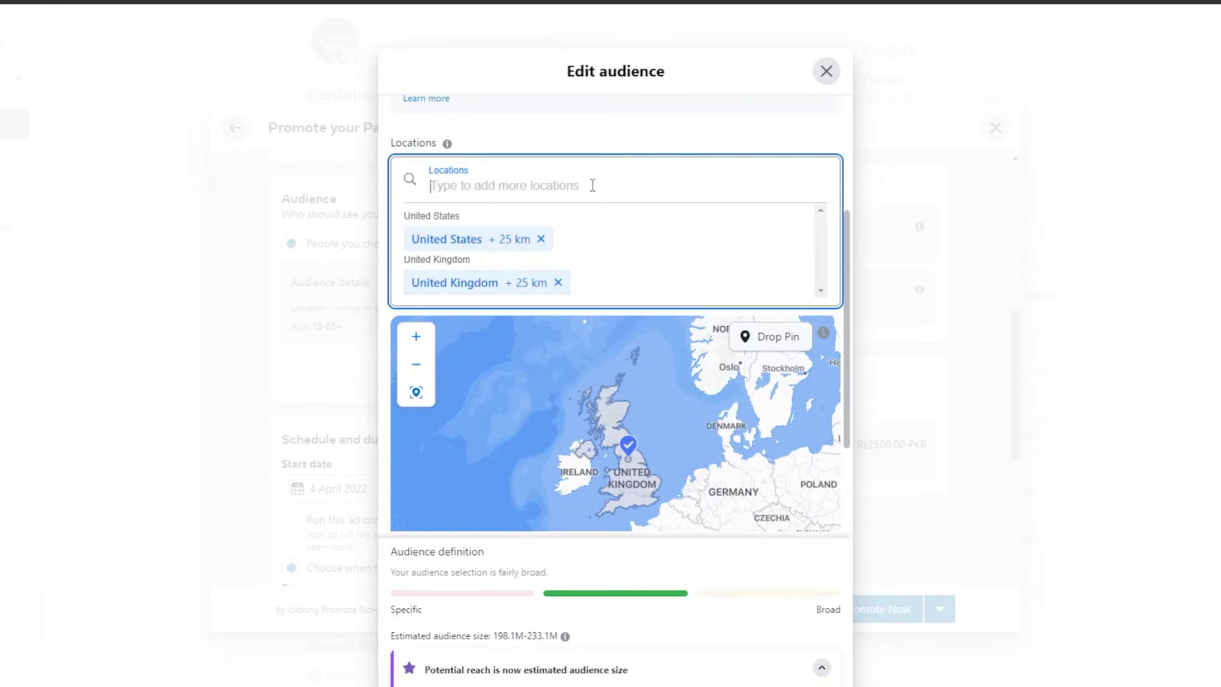
scroll(698, 610, "down", 3)
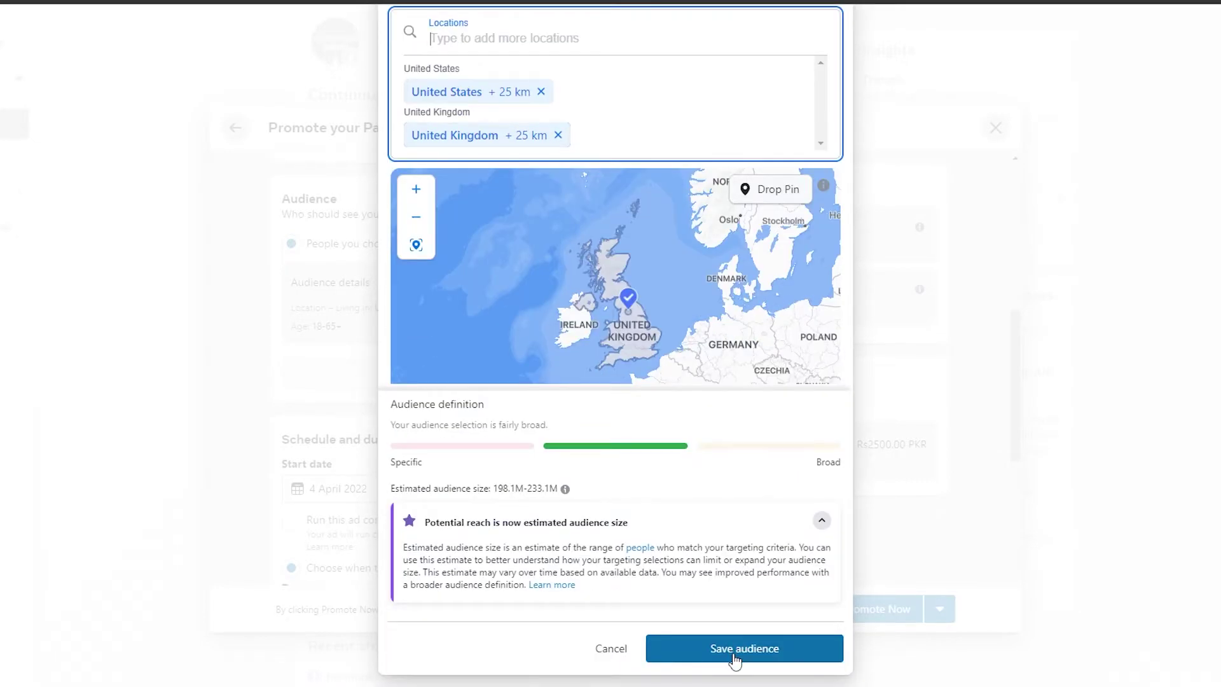
left_click(733, 655)
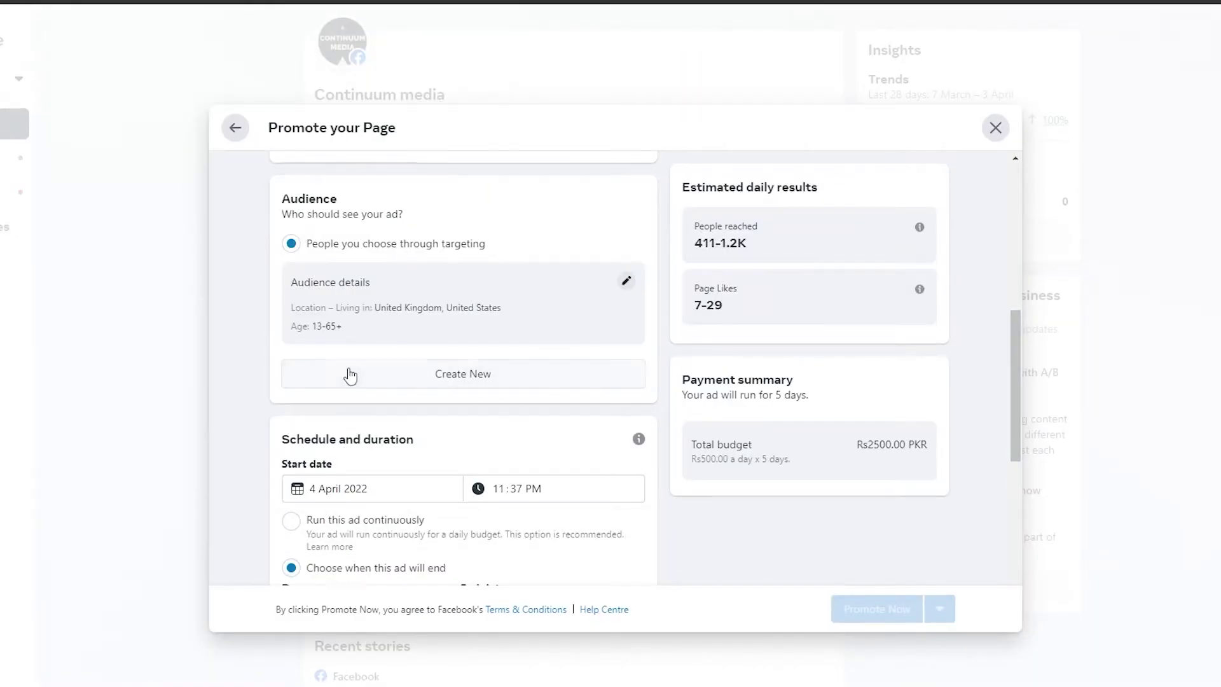
Step: Review the ad's audience details and reopen them to check the age, location and detailed targeting settings
scroll(350, 375, "up", 5)
scroll(382, 466, "down", 5)
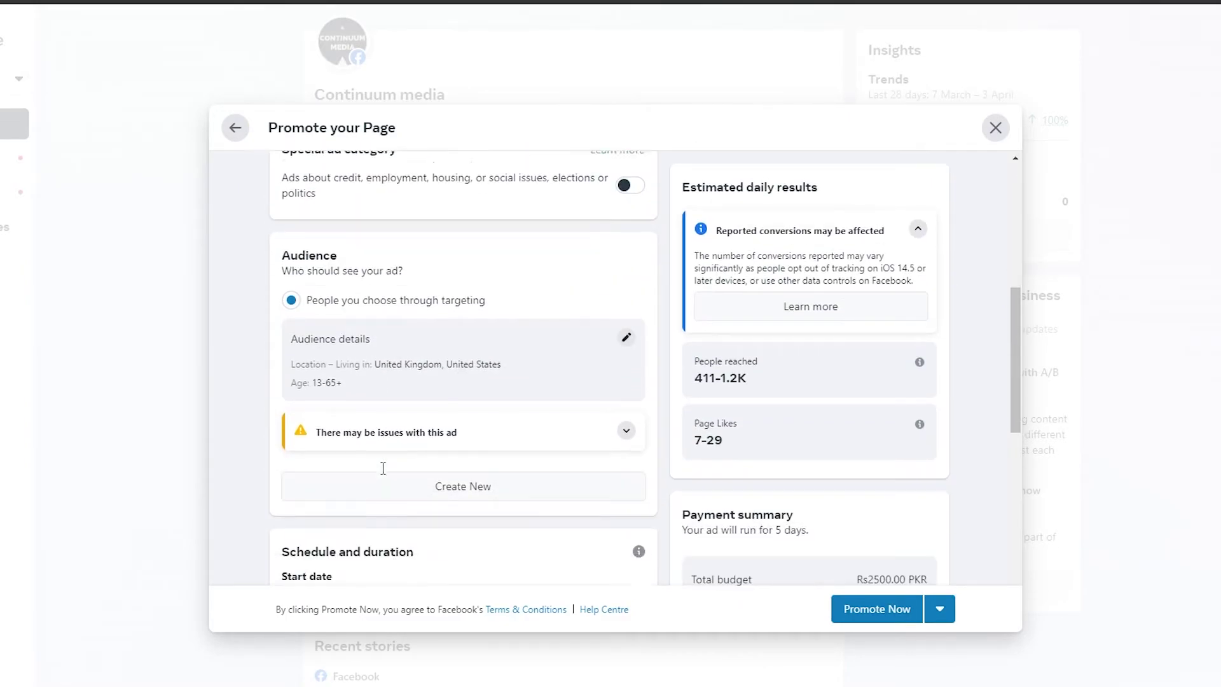
scroll(389, 399, "down", 5)
scroll(629, 296, "up", 5)
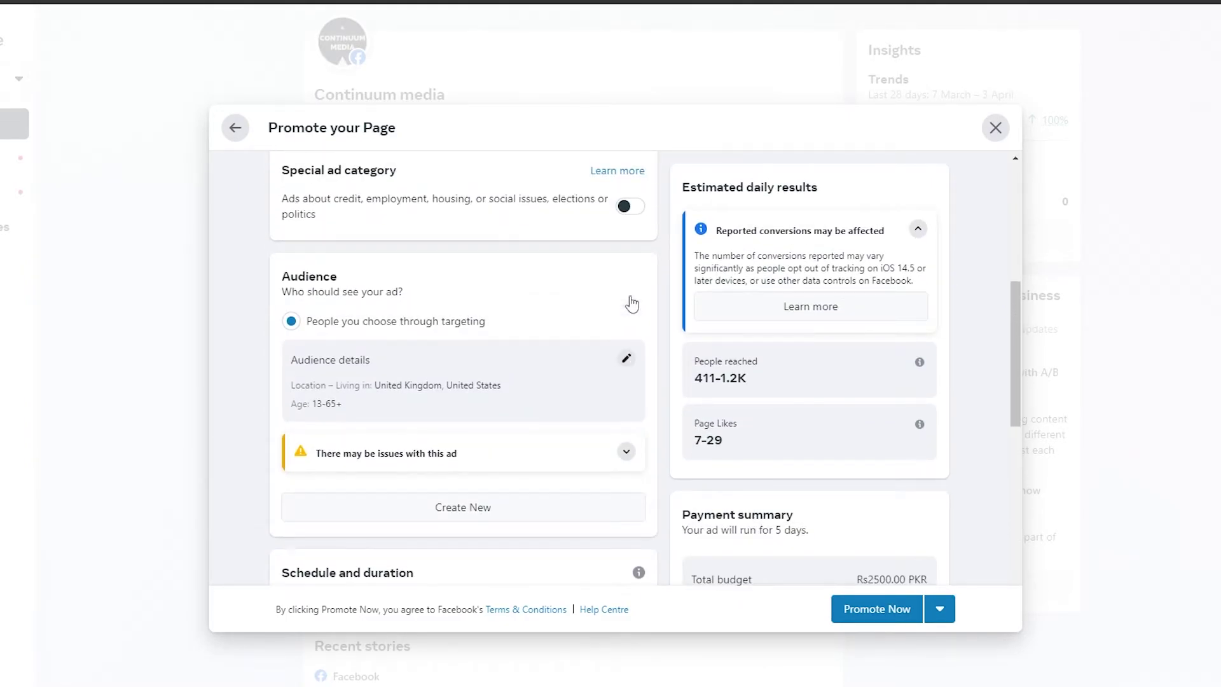
left_click(626, 359)
scroll(627, 445, "down", 3)
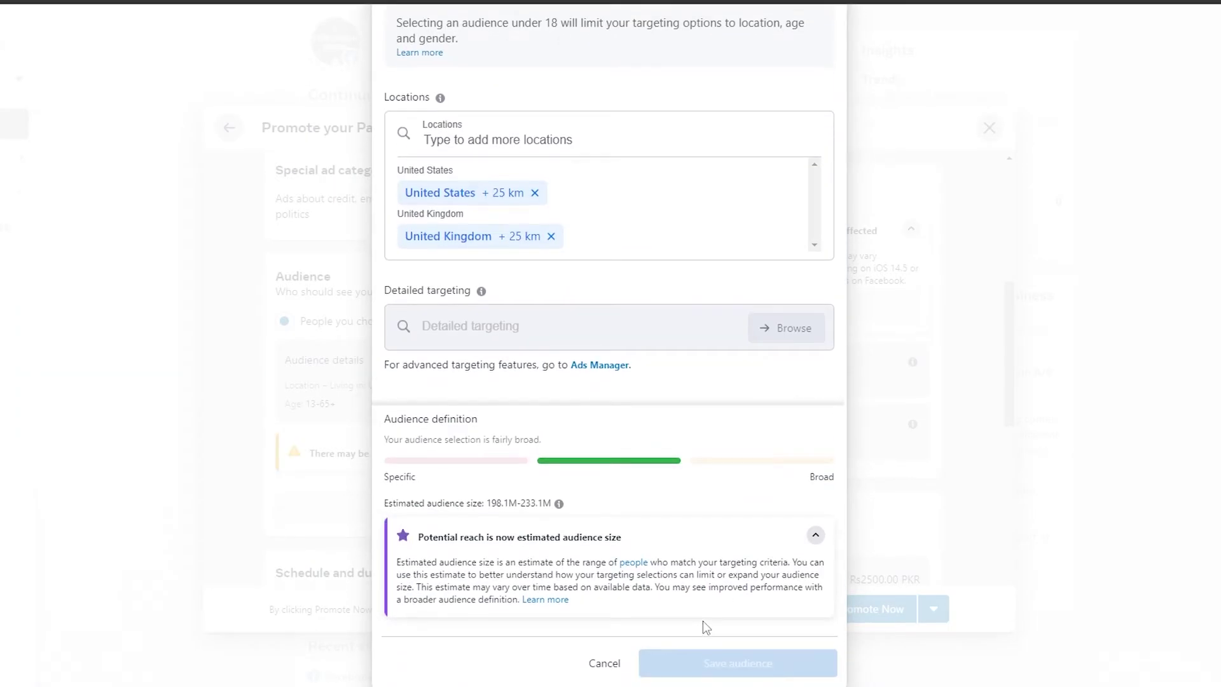
scroll(703, 621, "up", 2)
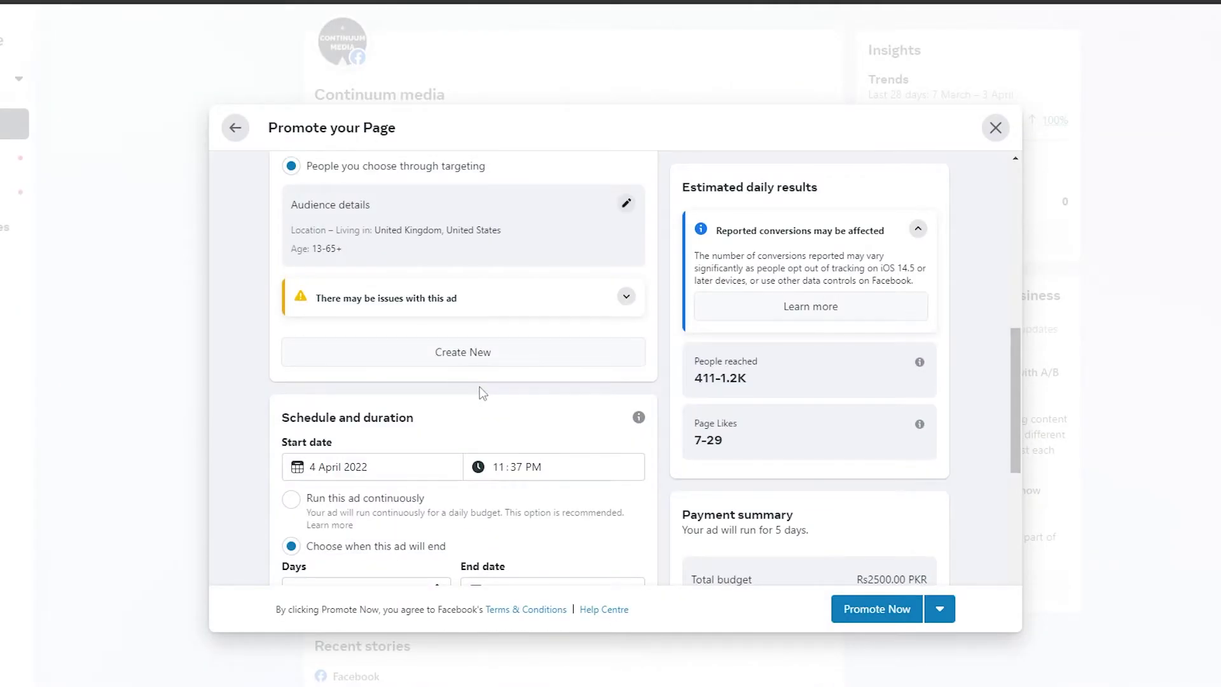
Step: Examine the form for creating a new audience and close it without creating one
scroll(483, 389, "up", 3)
left_click(477, 508)
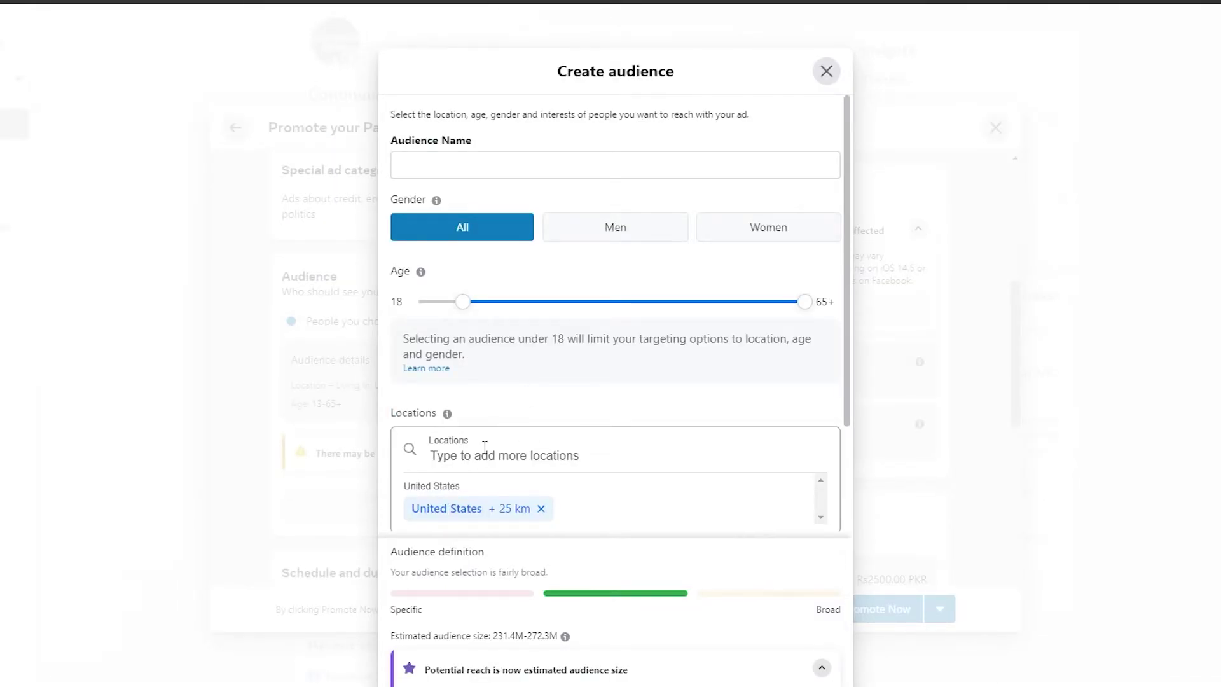
scroll(485, 447, "down", 3)
scroll(782, 373, "up", 3)
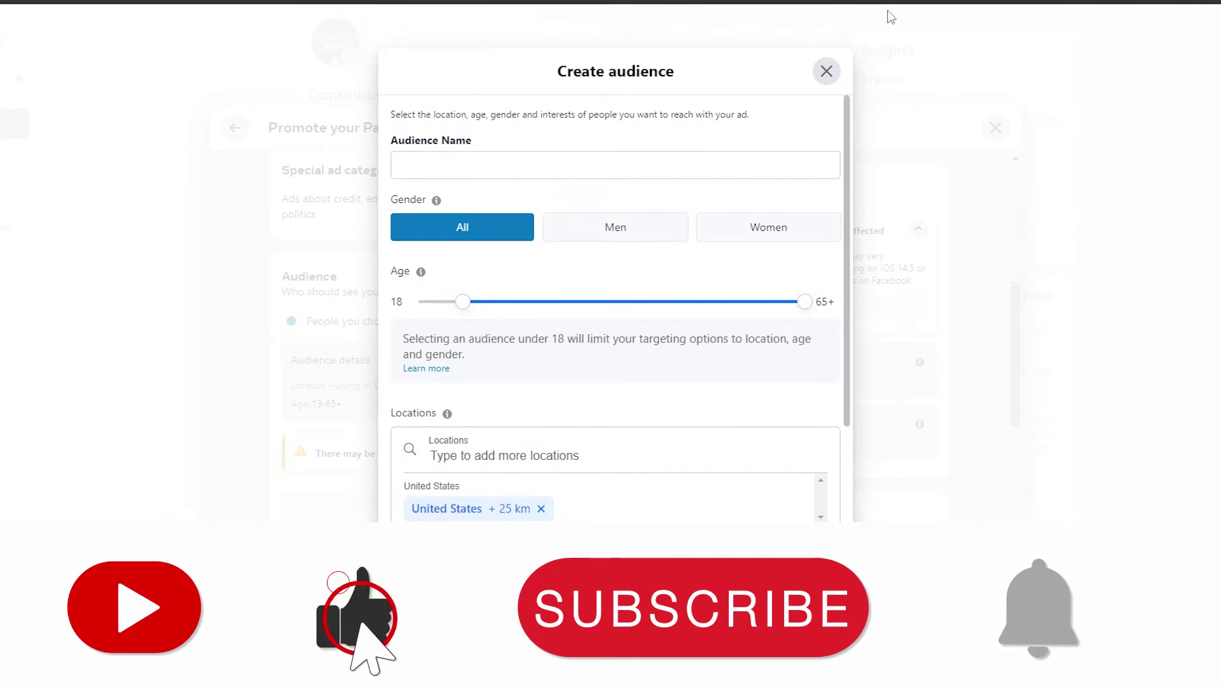
left_click(826, 72)
left_click(777, 398)
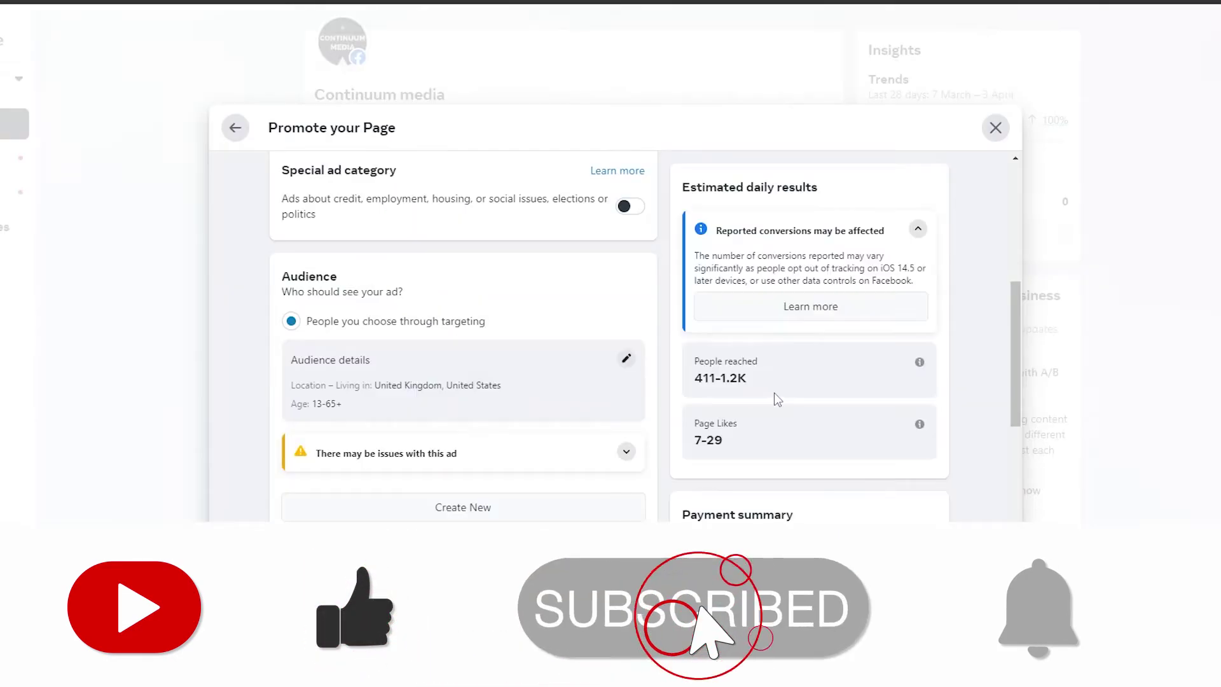
Step: Examine the ad's schedule and duration settings below the audience section
scroll(491, 375, "down", 3)
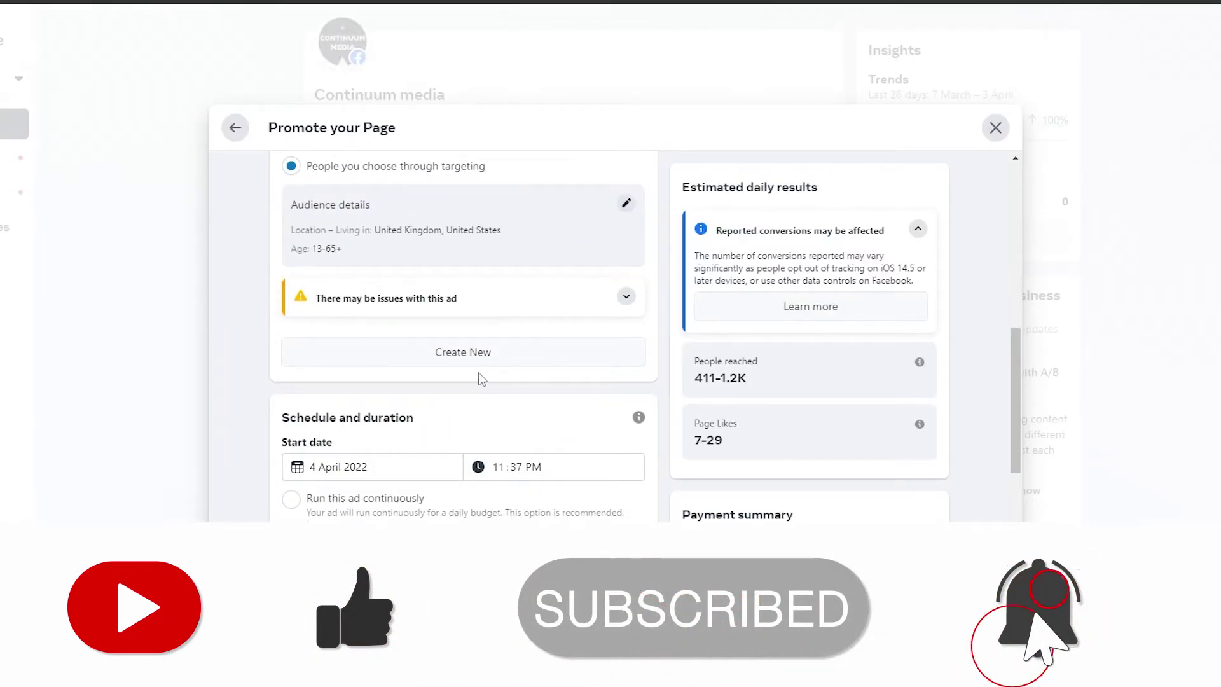
scroll(475, 370, "down", 1)
left_click_drag(282, 339, 439, 333)
left_click(439, 333)
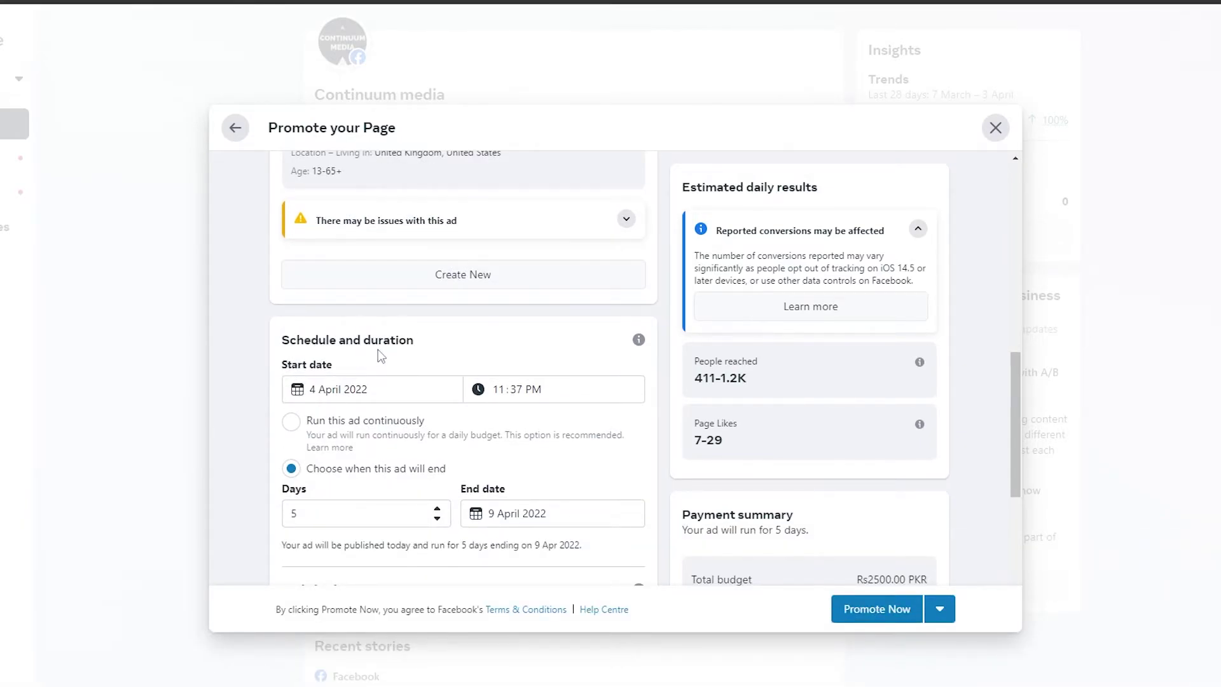
scroll(388, 350, "down", 1)
scroll(382, 375, "up", 3)
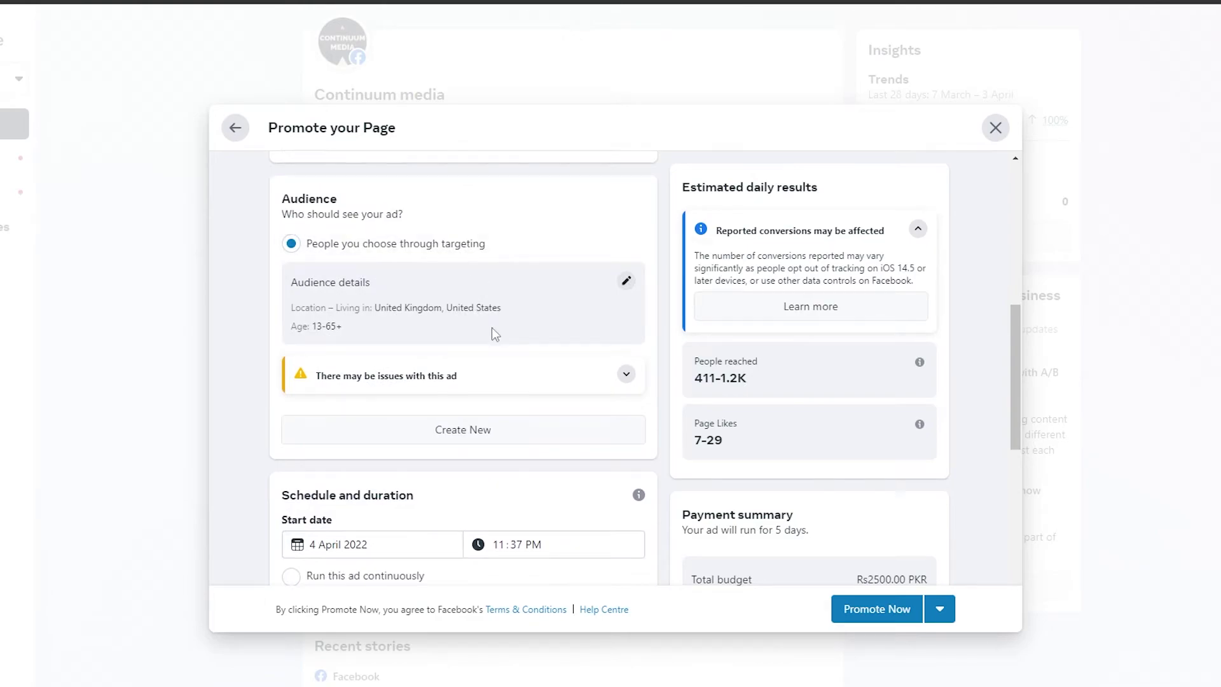
scroll(473, 235, "down", 1)
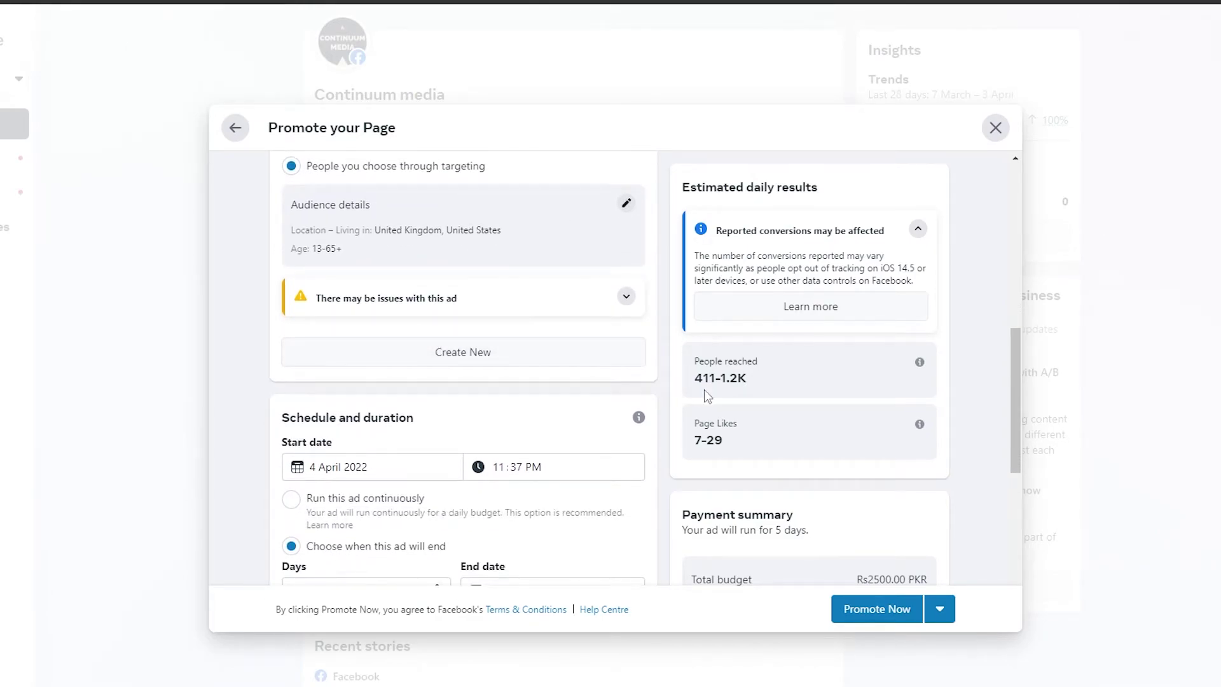
Step: Examine the estimated daily figures for people reached and page likes
left_click_drag(698, 374, 730, 372)
left_click(702, 379)
left_click_drag(695, 380, 748, 379)
left_click(704, 381)
left_click(702, 459)
left_click_drag(692, 442, 729, 441)
left_click(818, 439)
Step: Change the currency of the ad's daily budget to USD
scroll(660, 410, "down", 5)
scroll(788, 445, "up", 3)
scroll(388, 414, "up", 3)
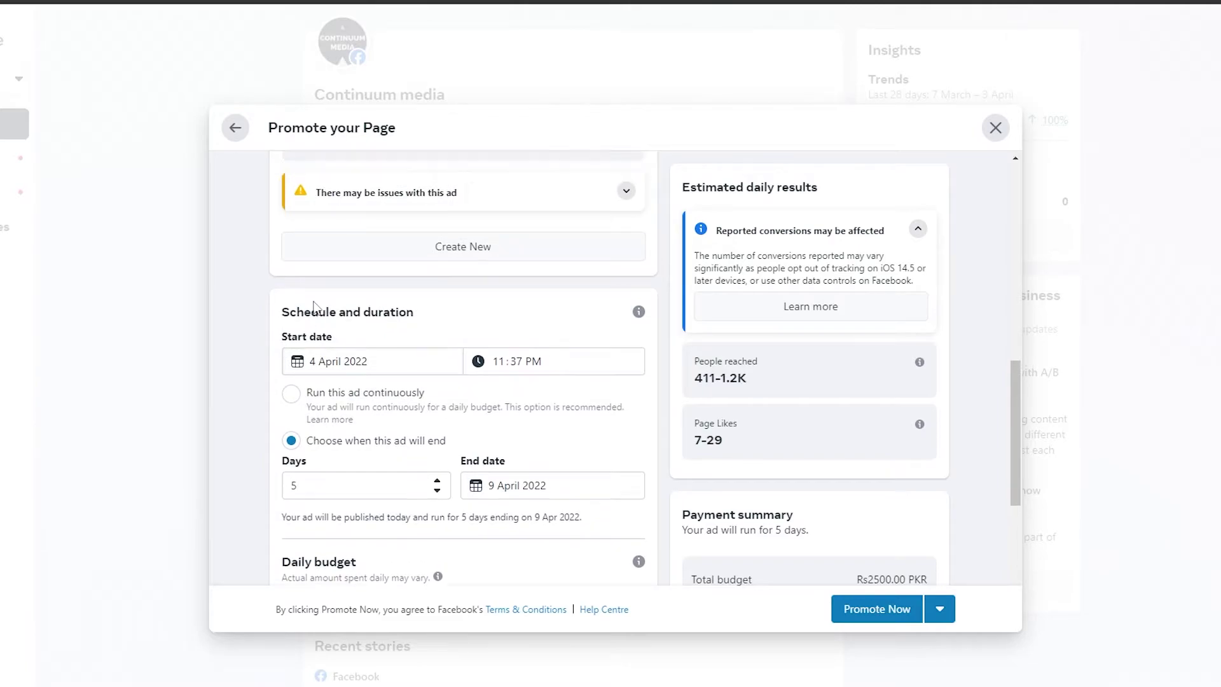
scroll(379, 480, "down", 3)
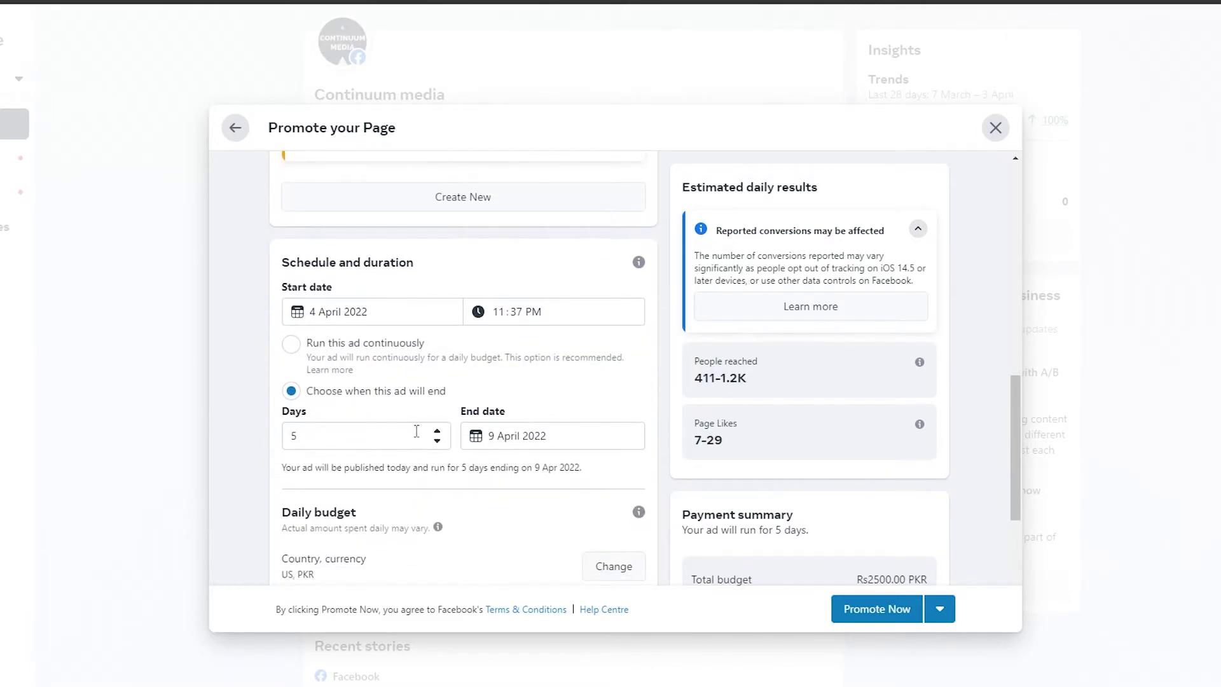
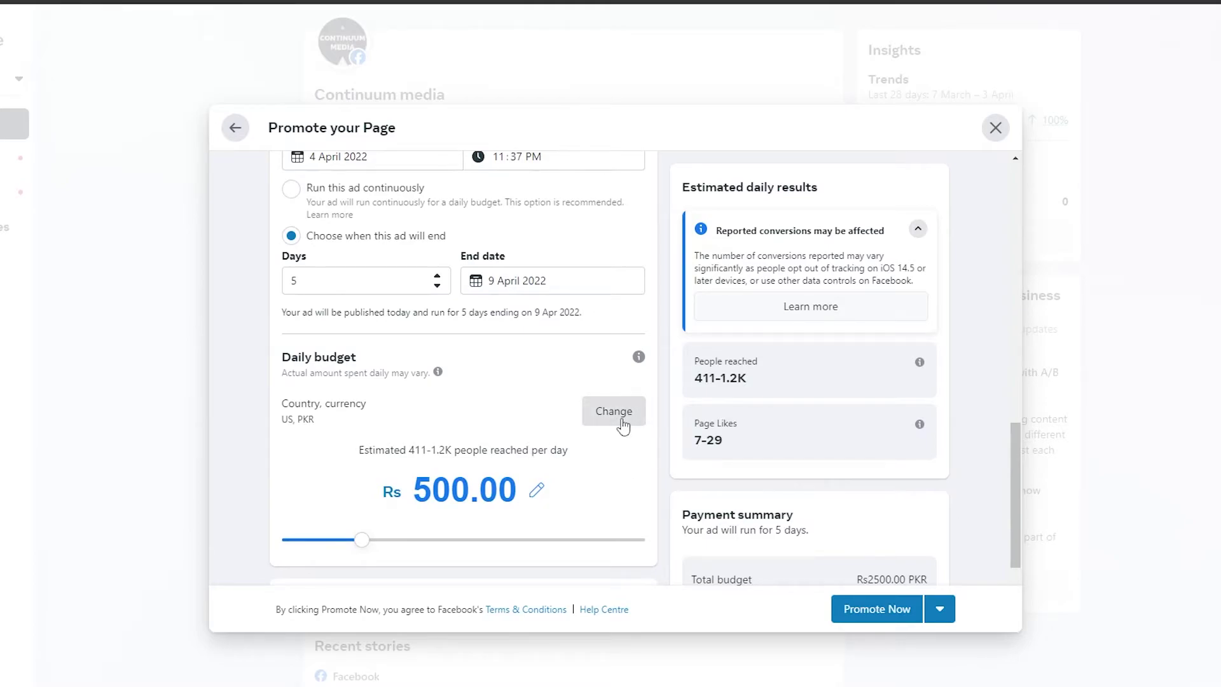
left_click(624, 424)
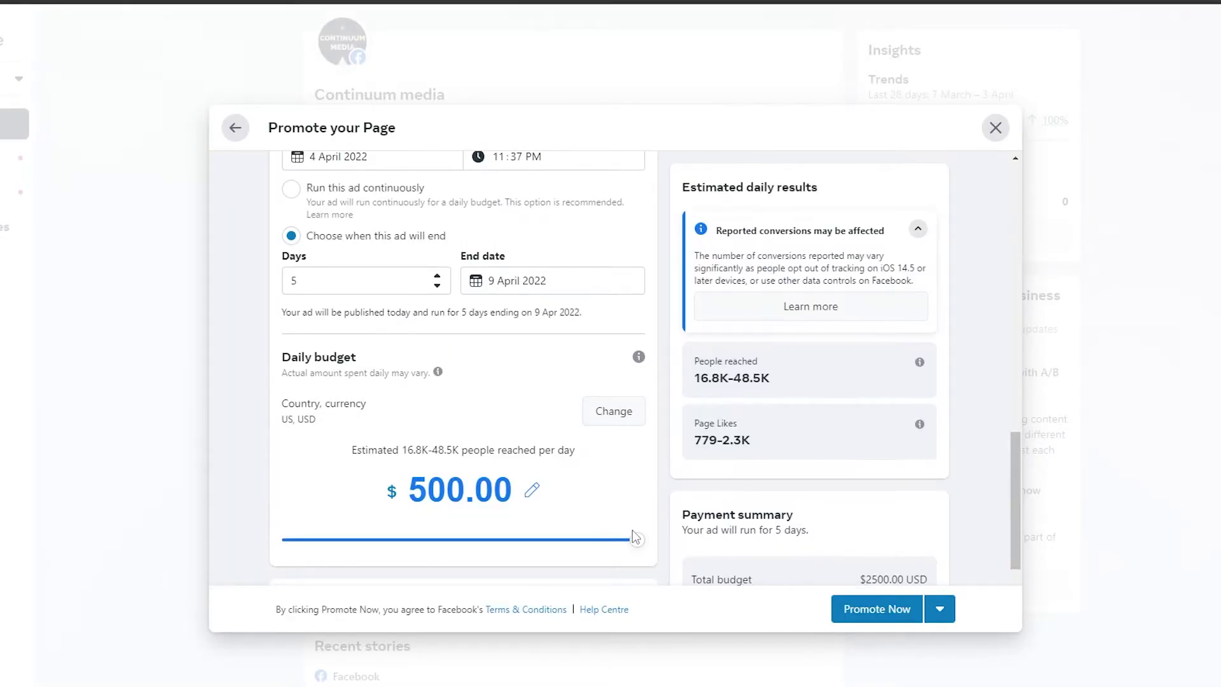
Step: Set the ad's daily budget to $5.00
left_click_drag(634, 550, 695, 559)
left_click_drag(695, 567, 341, 552)
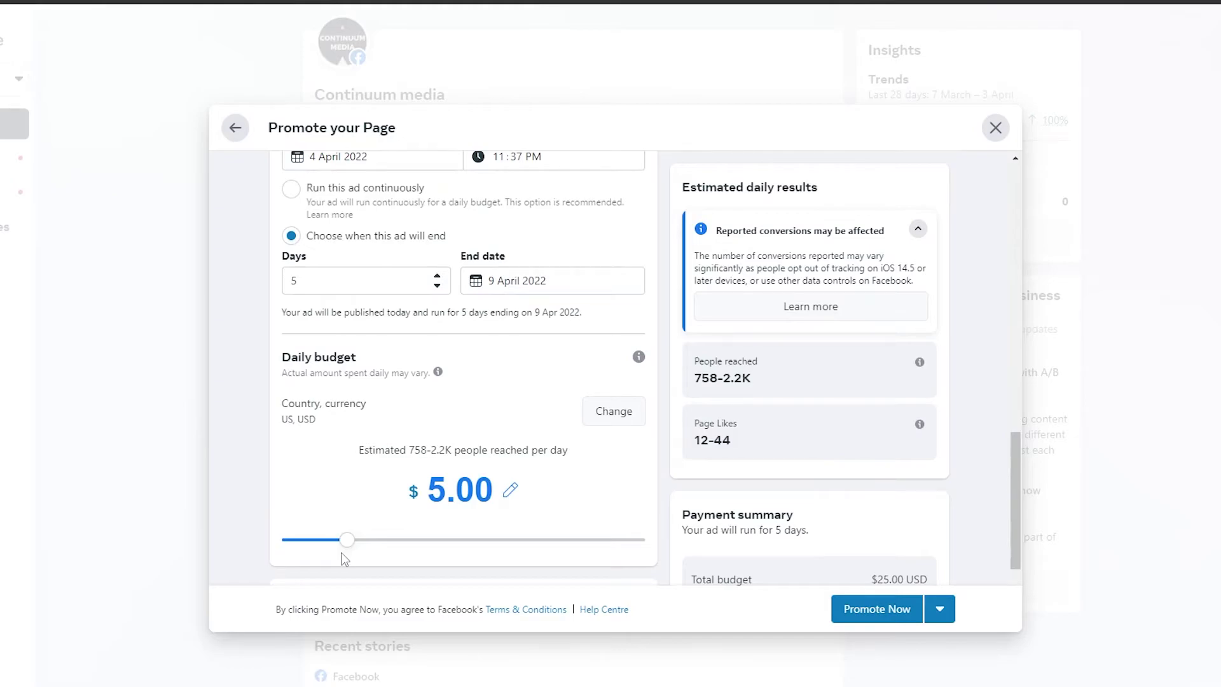
mouse_move(342, 554)
left_mouse_down()
mouse_move(356, 553)
mouse_move(346, 553)
left_mouse_up()
Step: Review the ad's budget and payment summary, and look at the available payment methods without adding one
scroll(580, 451, "down", 1)
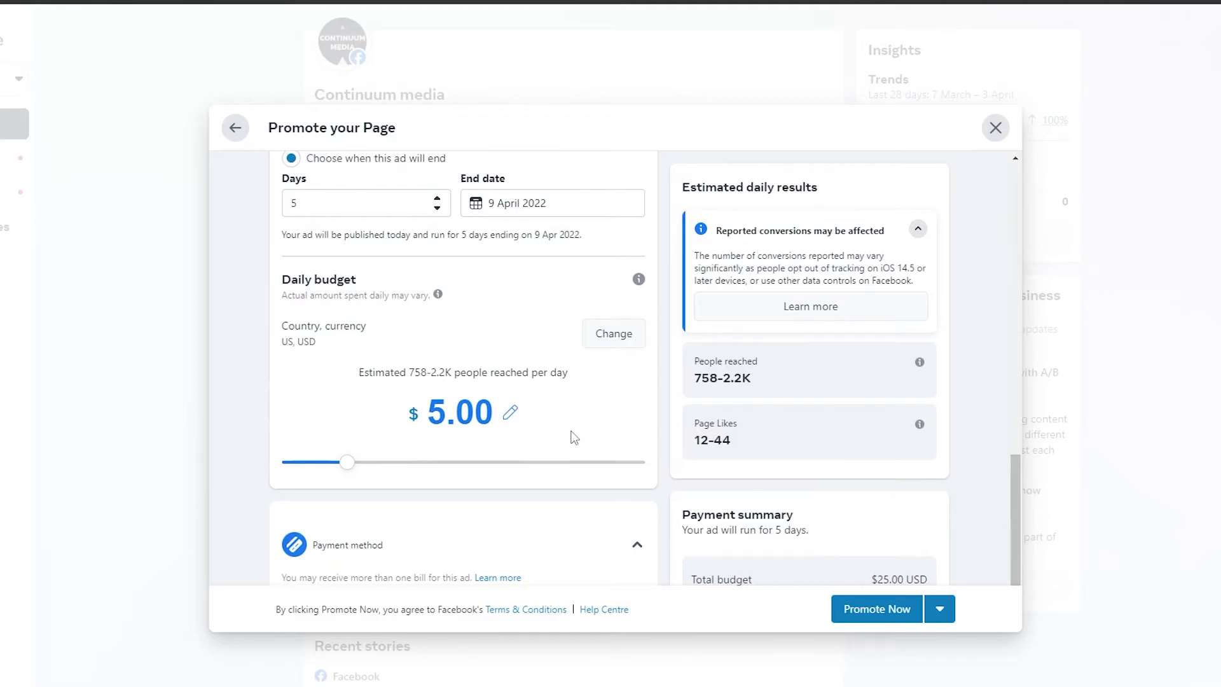
scroll(547, 275, "down", 2)
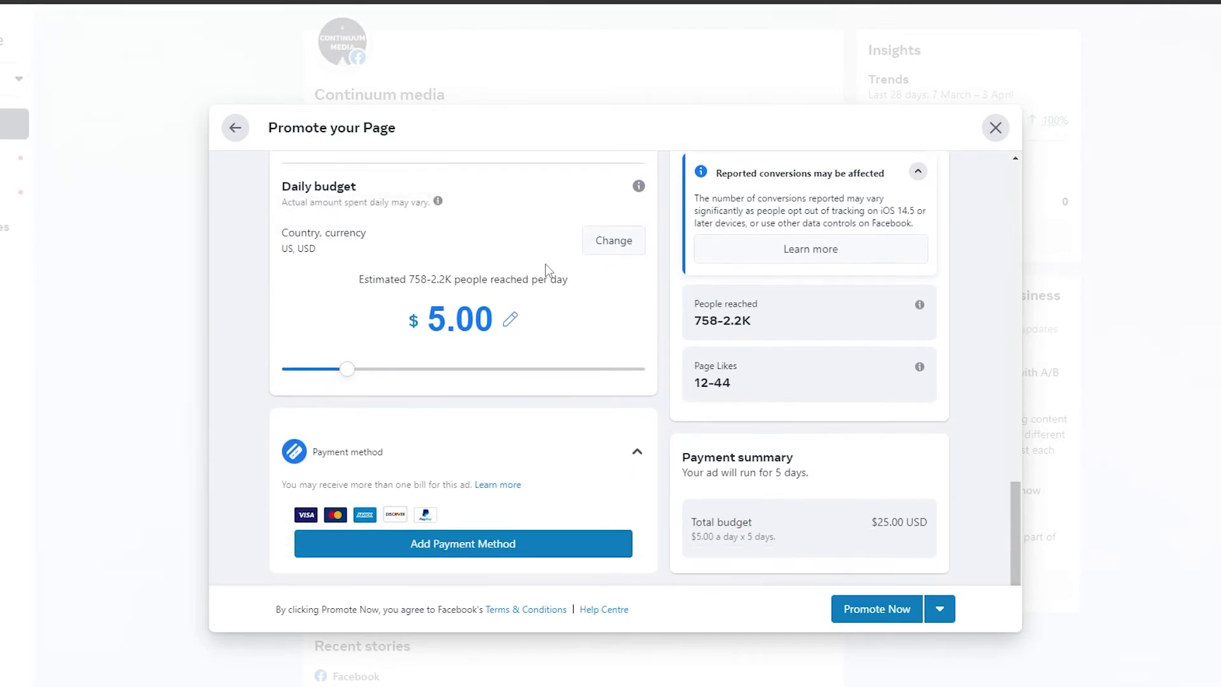
scroll(580, 483, "up", 12)
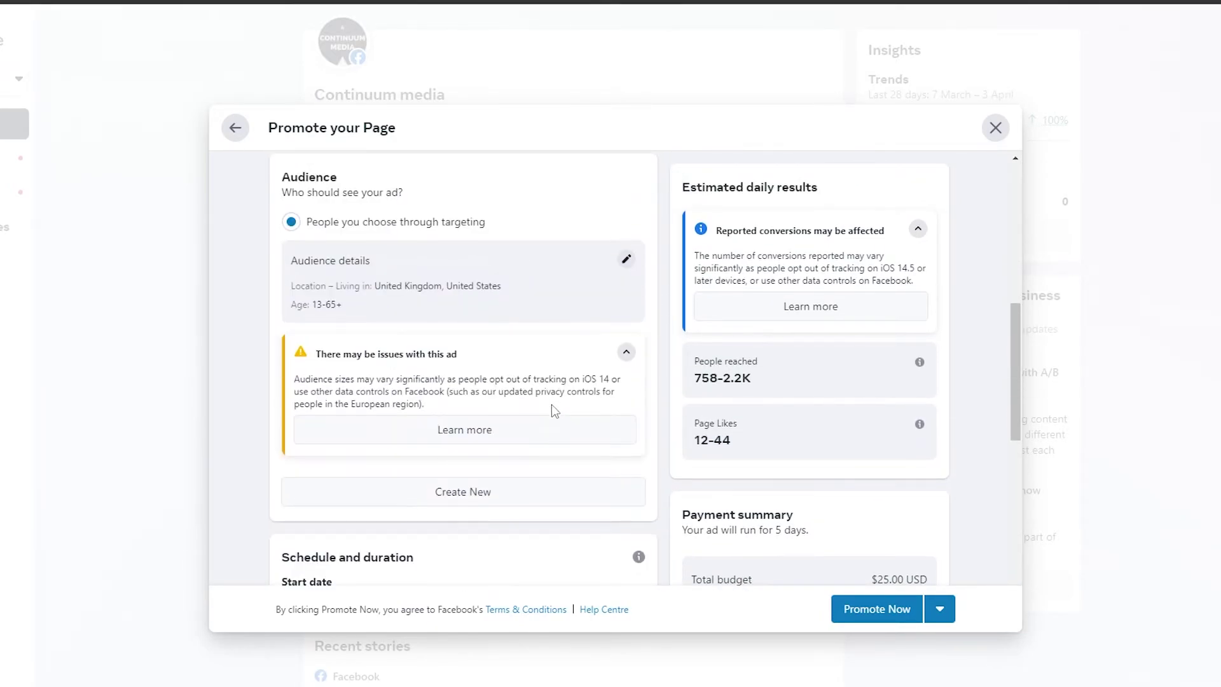
scroll(552, 407, "down", 7)
scroll(551, 406, "down", 5)
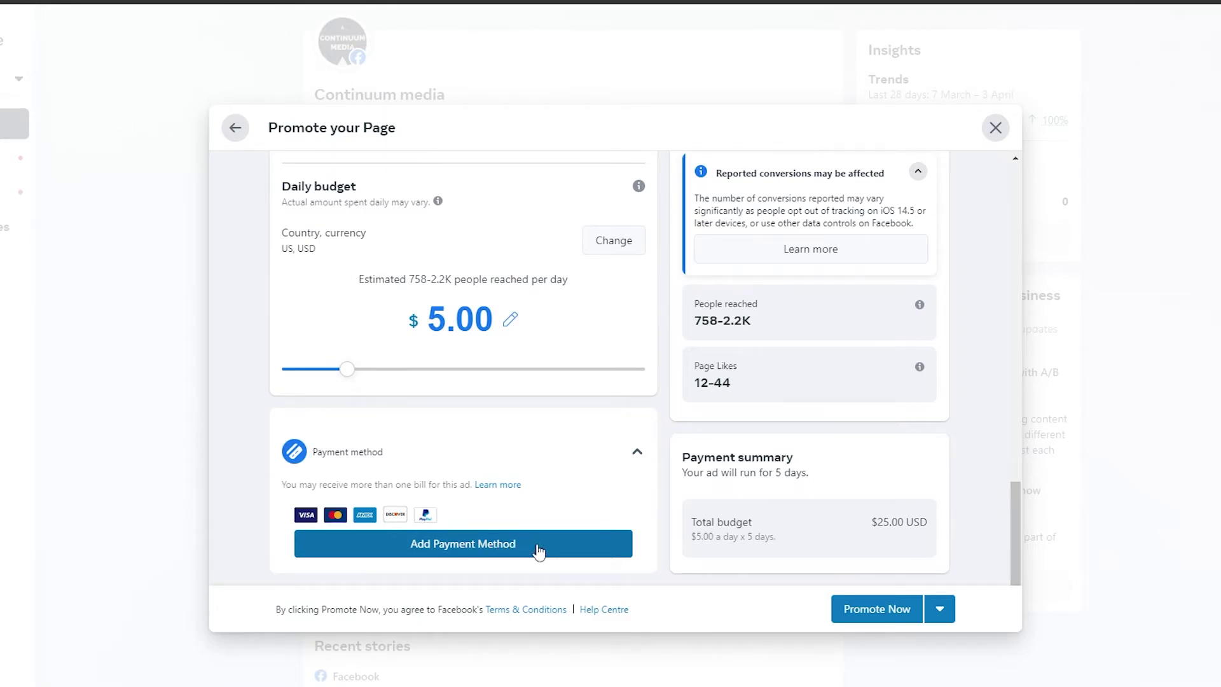
left_click(470, 542)
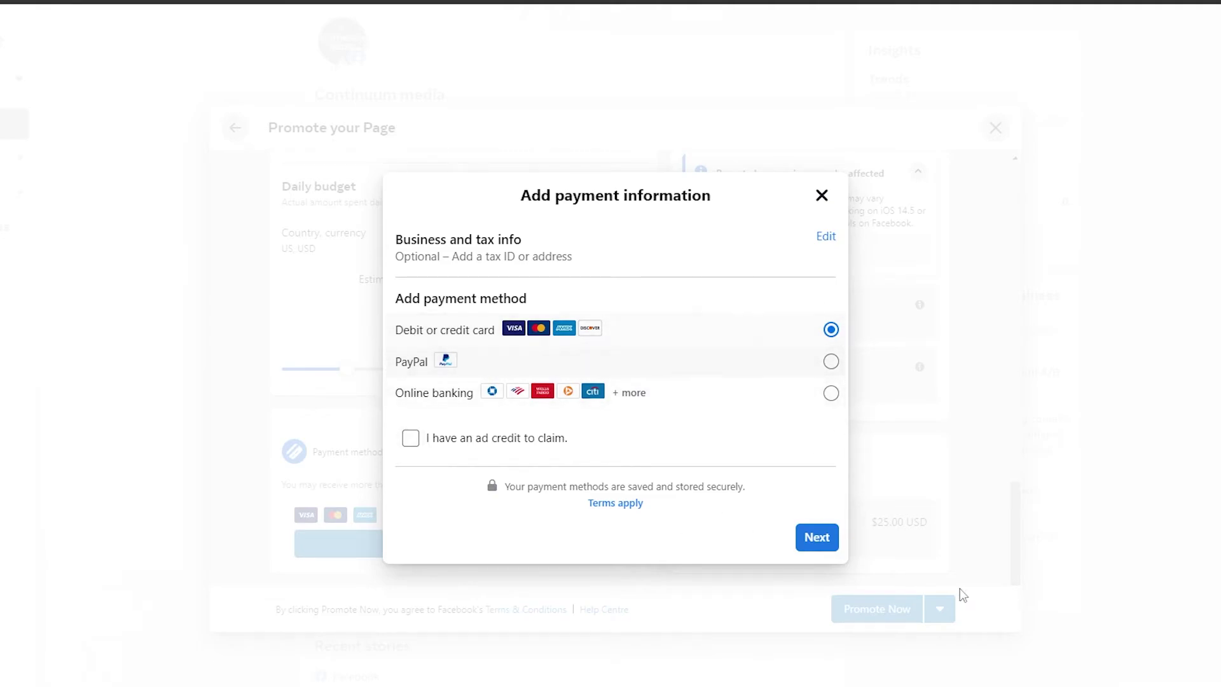
left_click(822, 195)
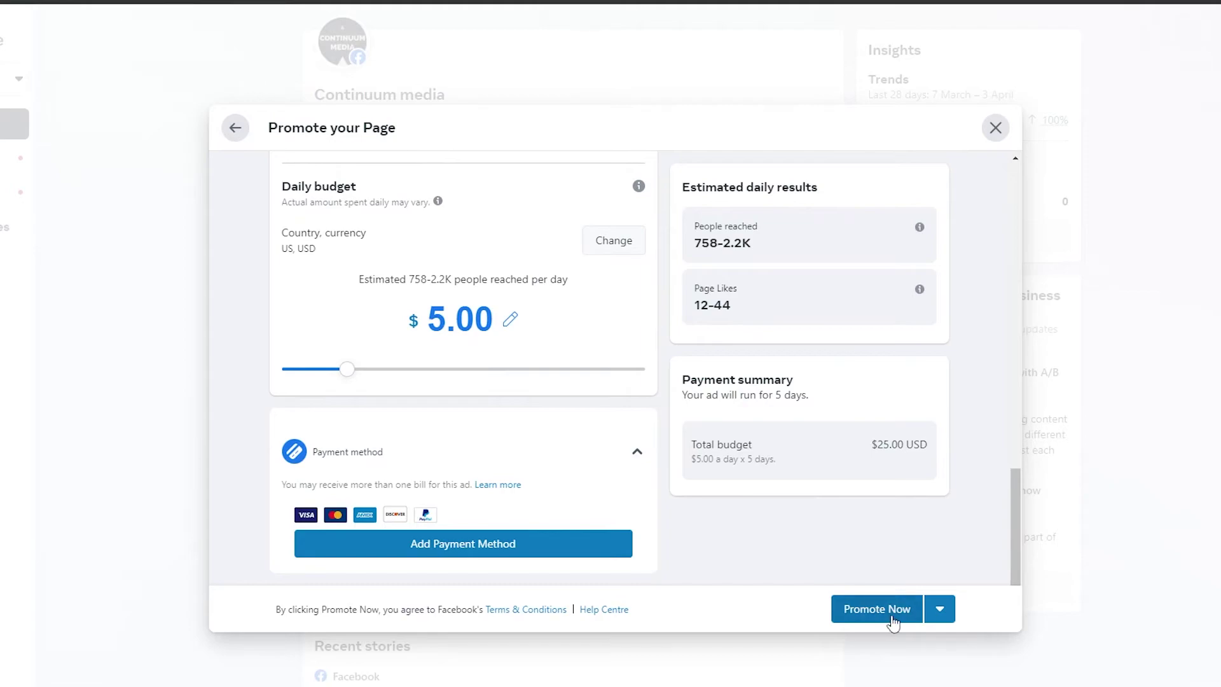
Step: Check the option for scheduling the ad's start date and time without scheduling it
left_click(940, 608)
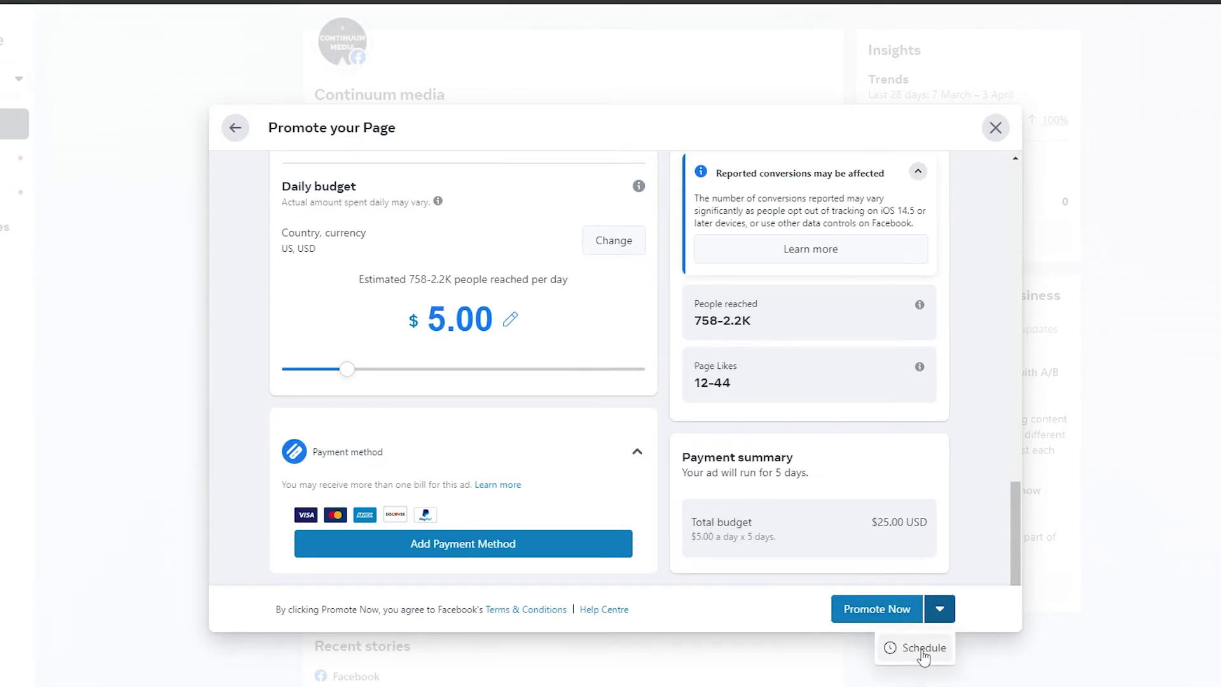
left_click(924, 649)
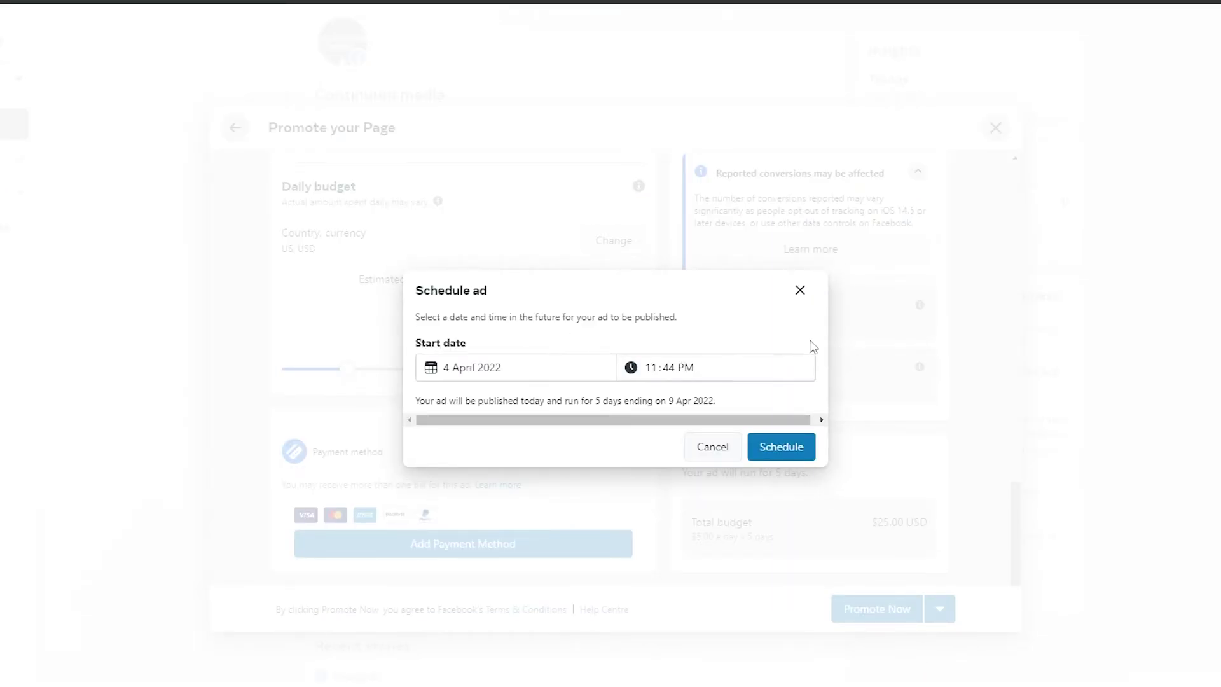
left_click(800, 290)
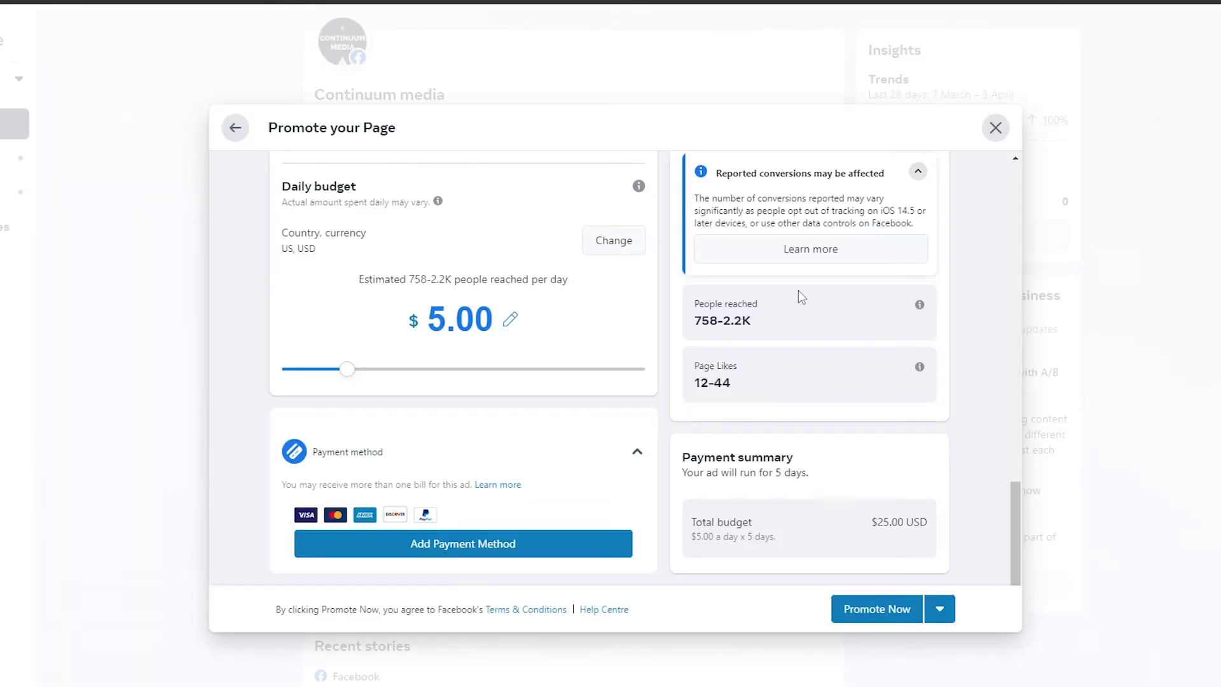
Step: Exit the Promote your Page setup and discard the unpublished ad
left_click(996, 128)
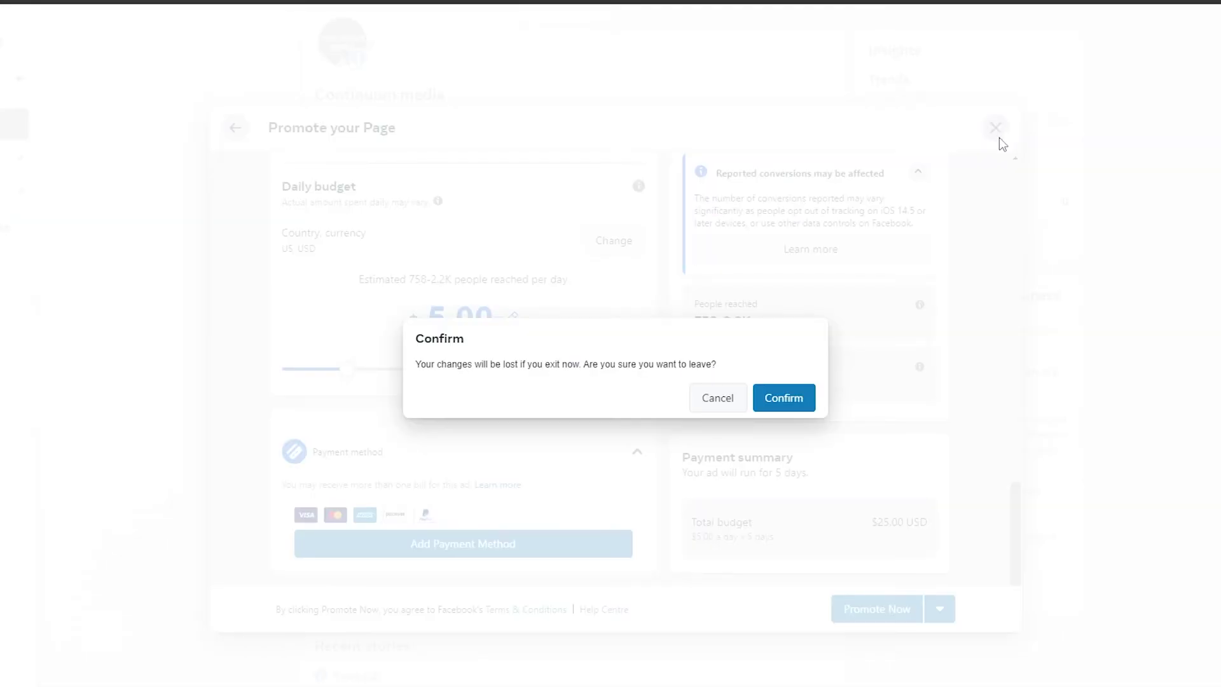
left_click(784, 398)
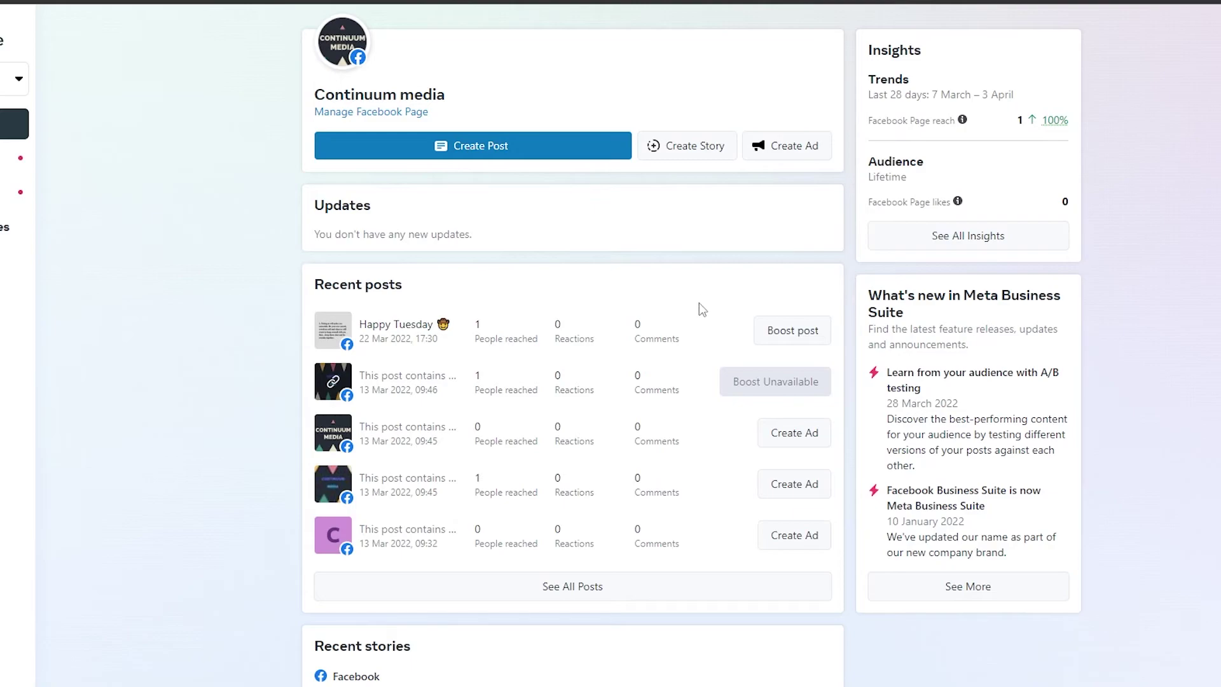
Step: Open the ad account settings from the Continuum media page's settings
scroll(929, 327, "down", 5)
scroll(921, 318, "up", 5)
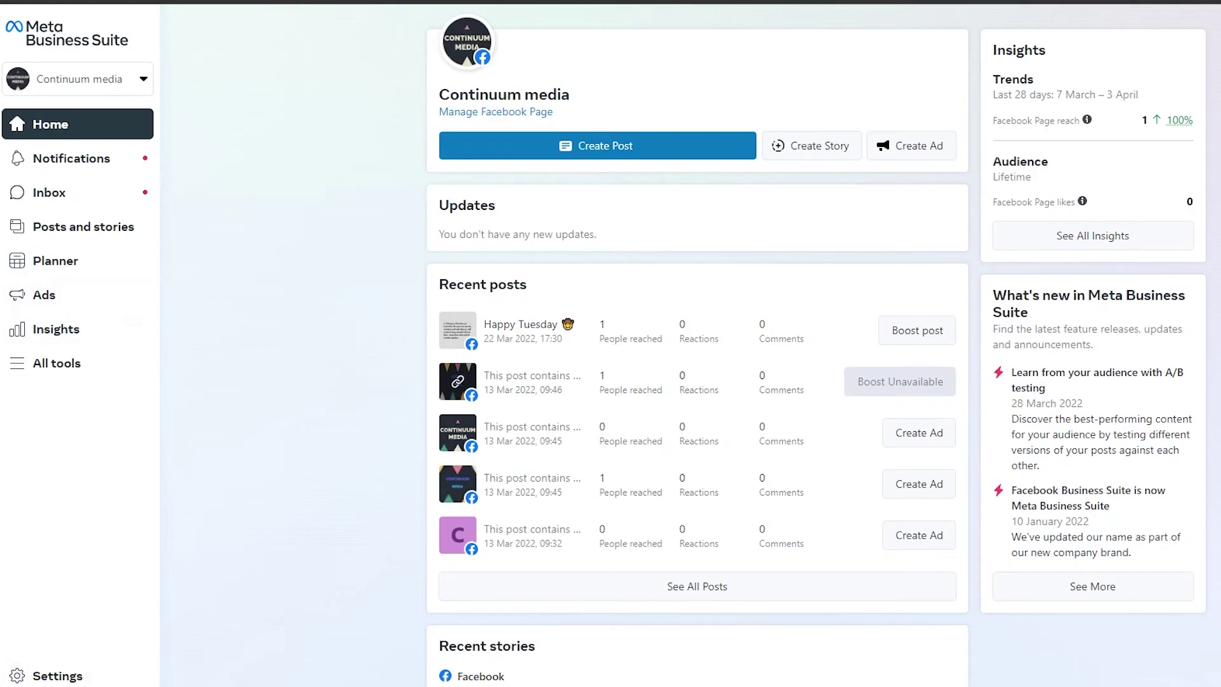
left_click(57, 675)
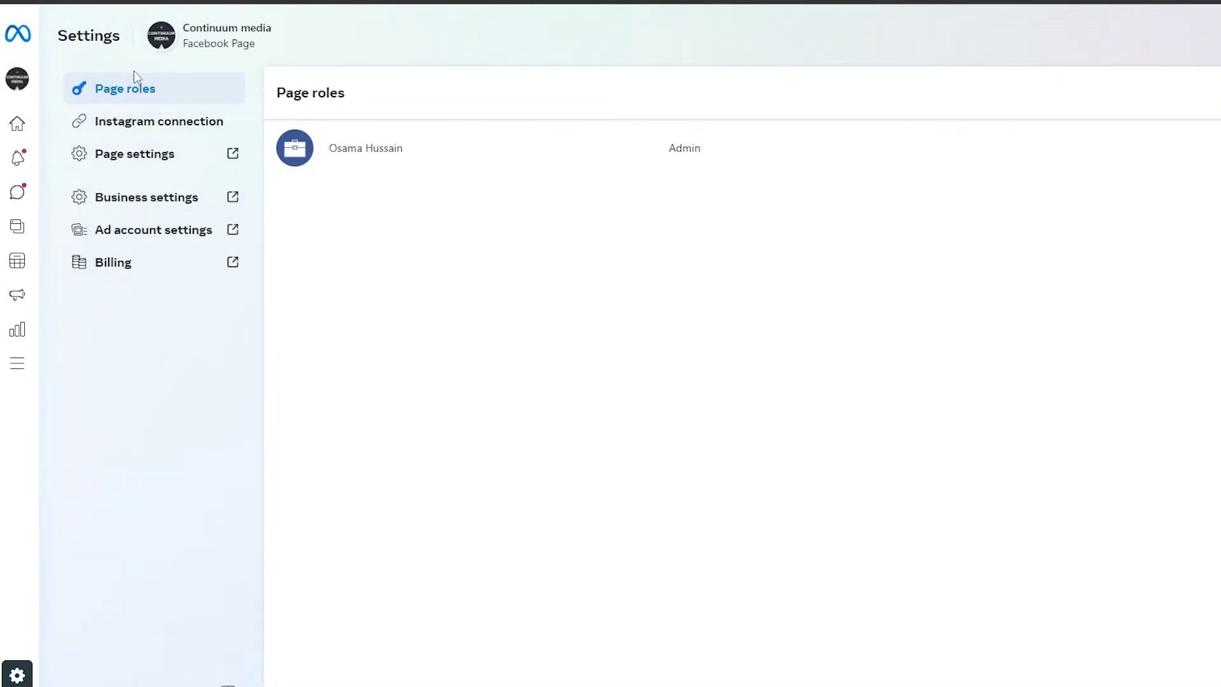
left_click(156, 236)
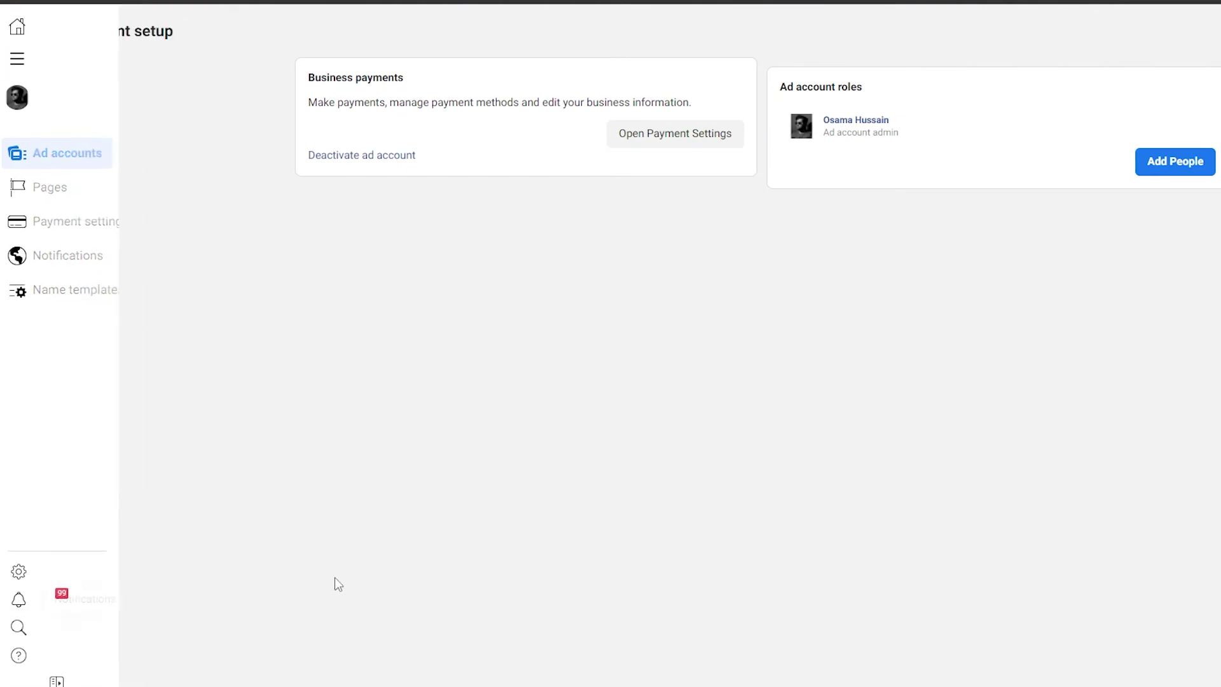
Step: Return to the Business Suite home page and look through the full list of tools, including the advertising and reporting ones
left_click(19, 29)
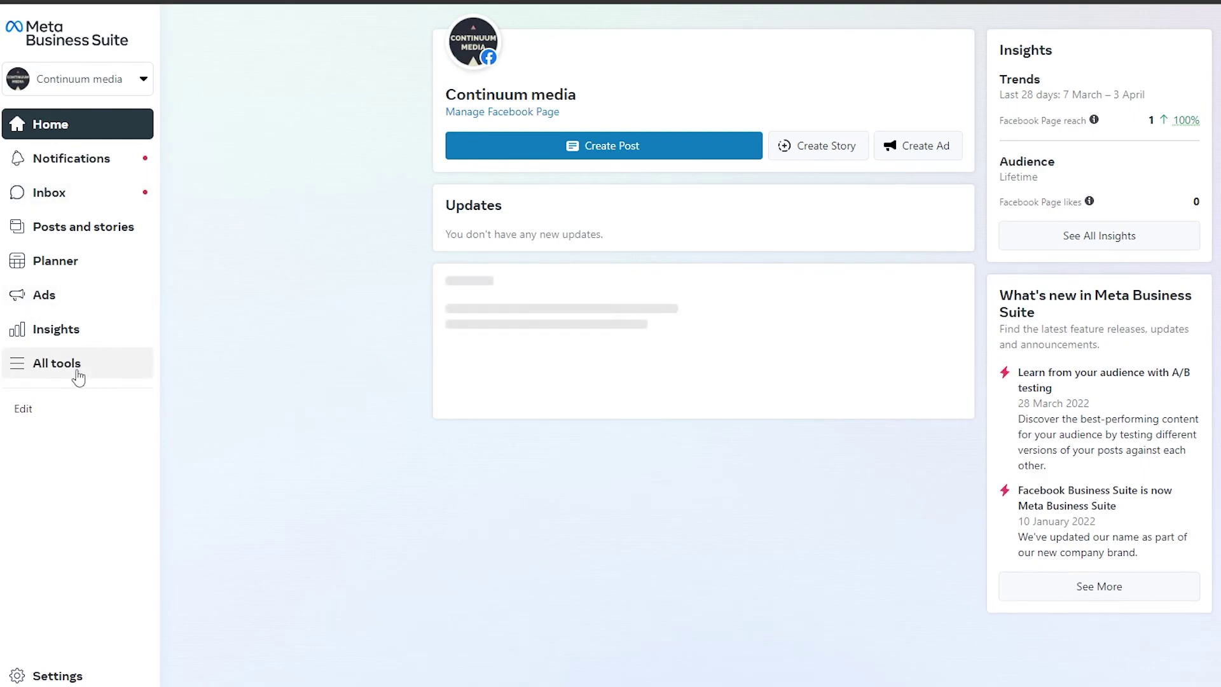
left_click(76, 373)
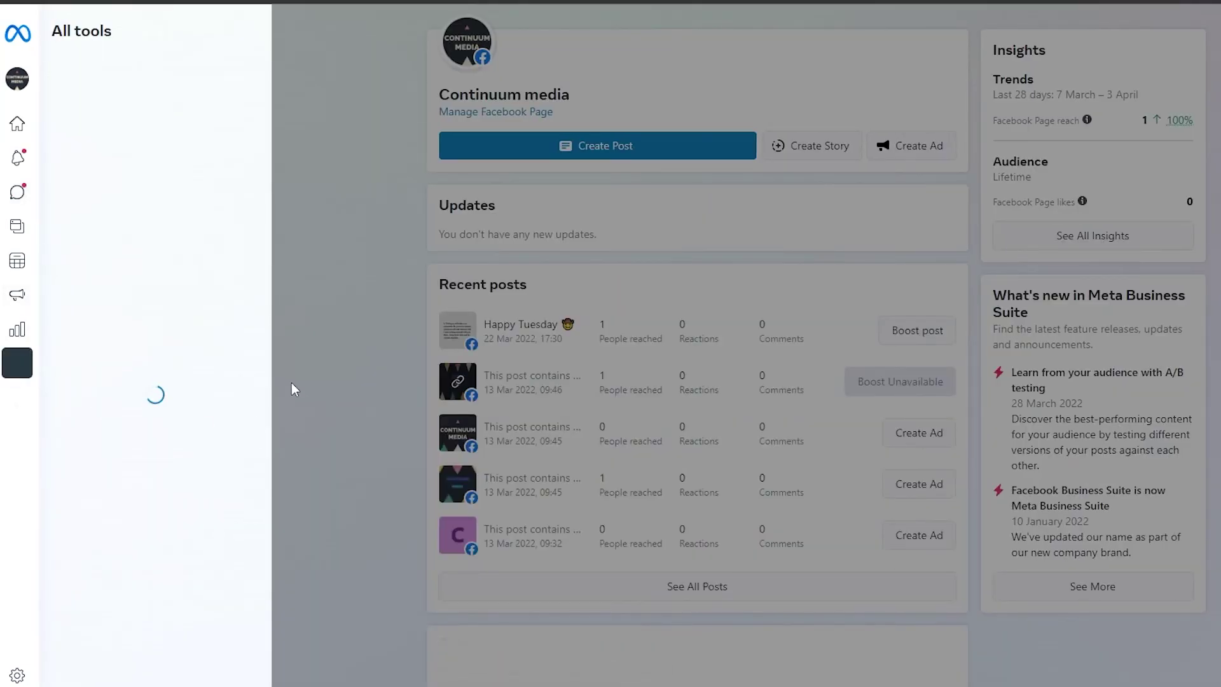
scroll(158, 535, "down", 1)
scroll(158, 536, "down", 3)
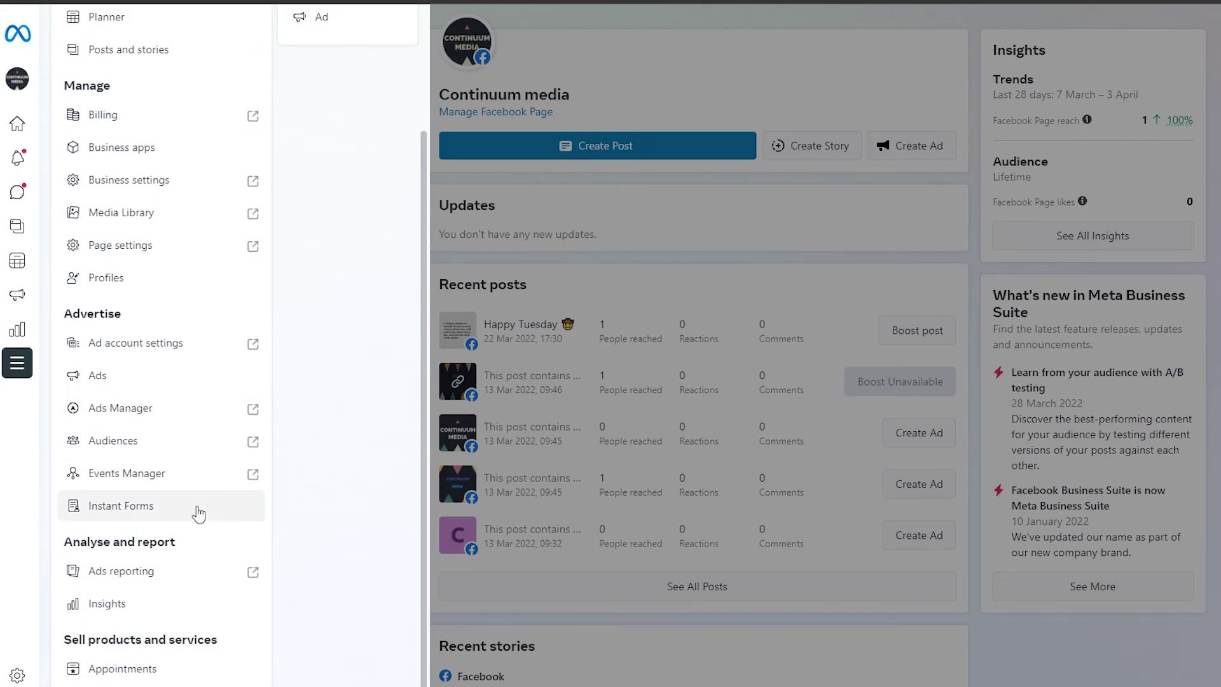
scroll(168, 588, "down", 1)
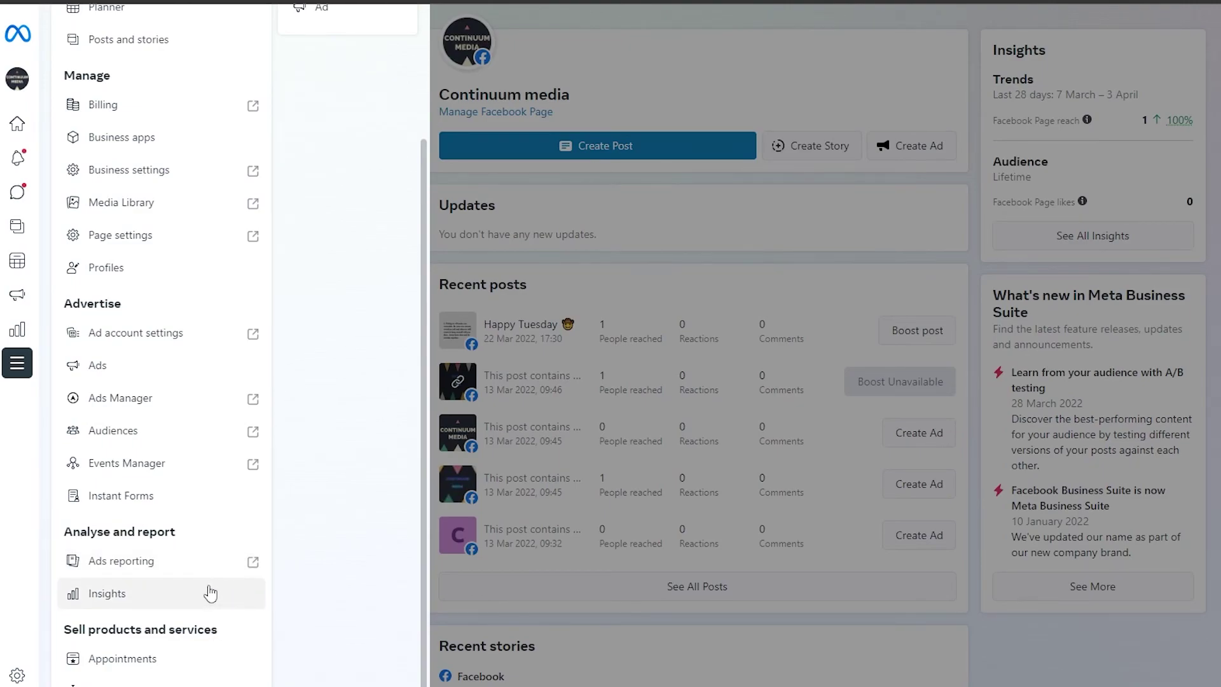
scroll(255, 575, "up", 2)
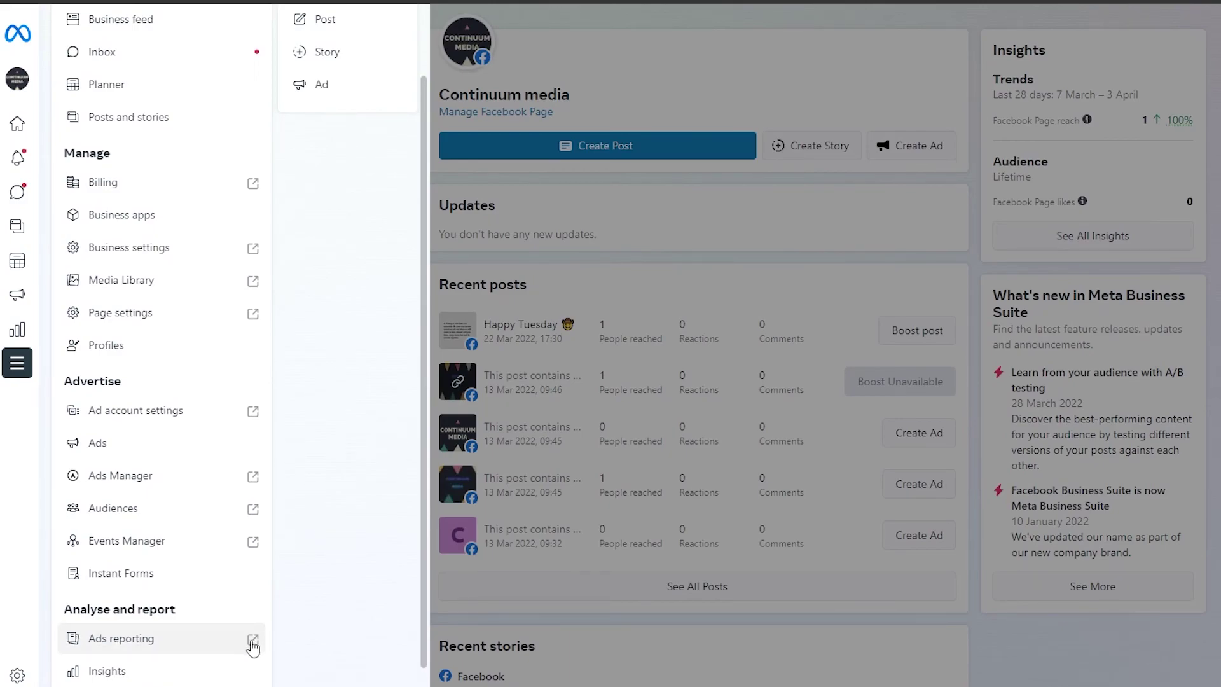
scroll(253, 646, "up", 2)
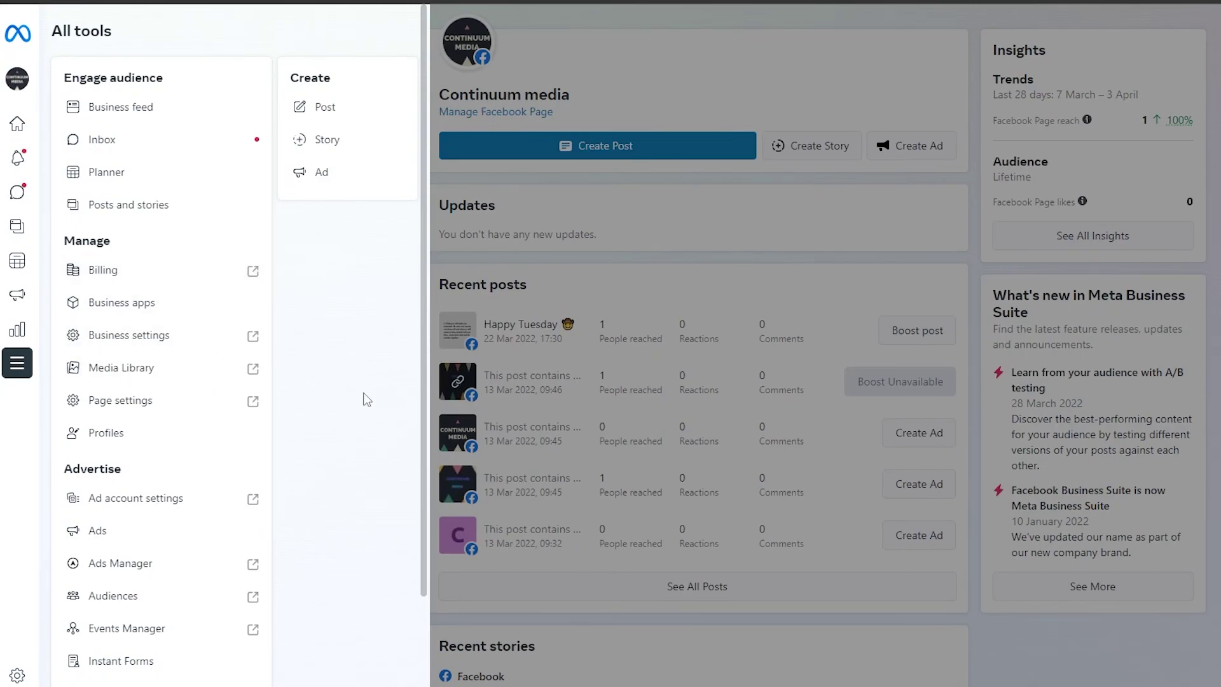
left_click(768, 425)
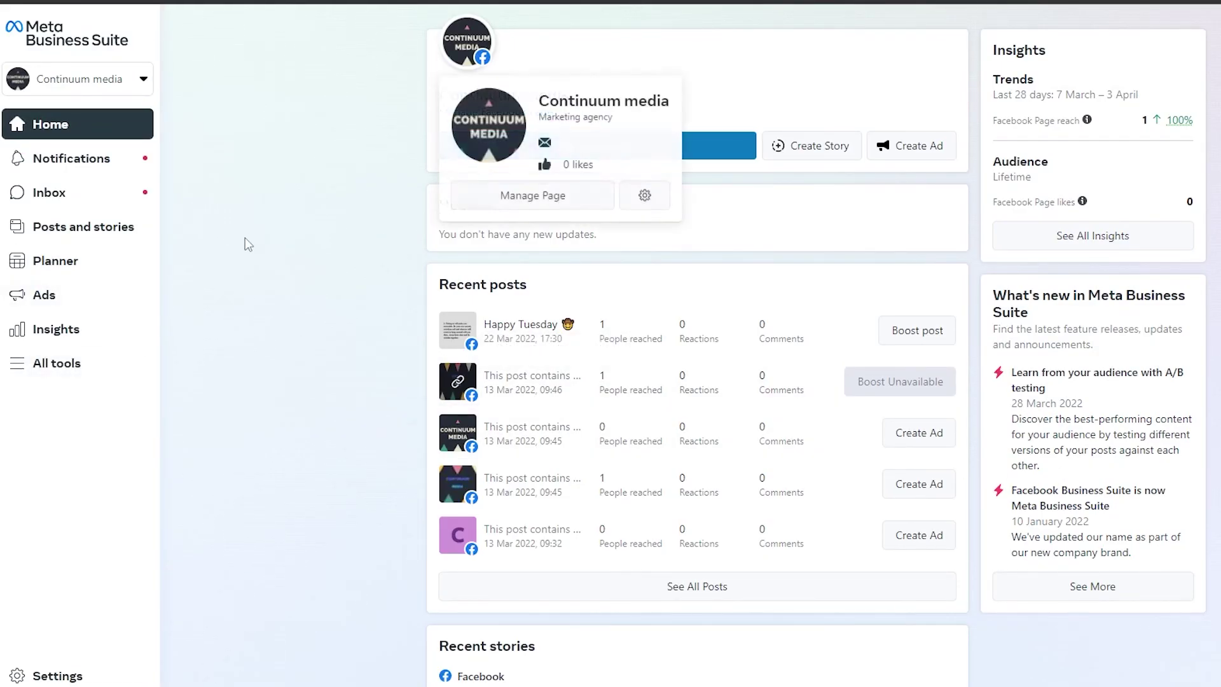